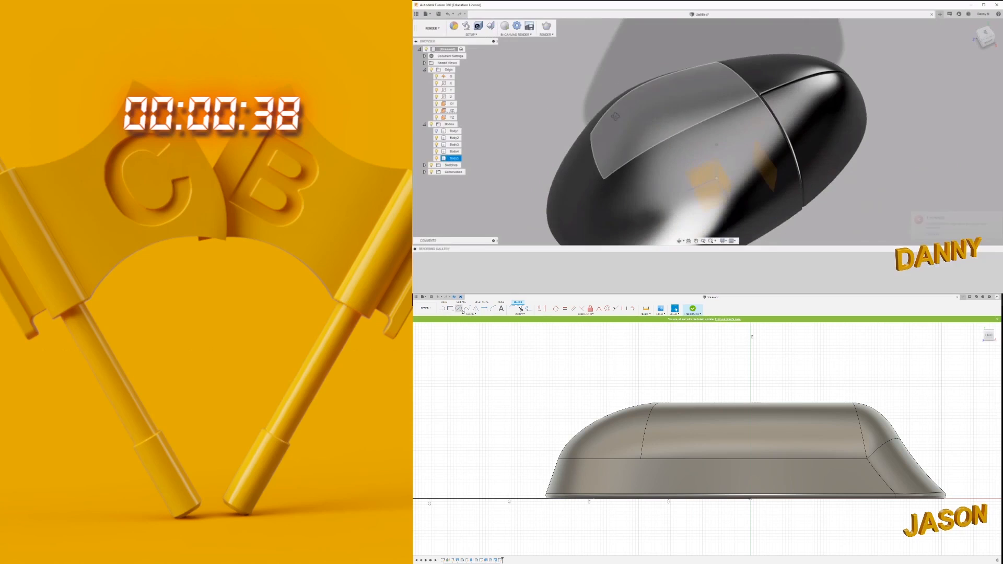
{"action": "left_click", "coordinate": [453, 27]}
{"action": "scroll", "coordinate": [616, 90], "scroll_direction": "down", "scroll_amount": 3}
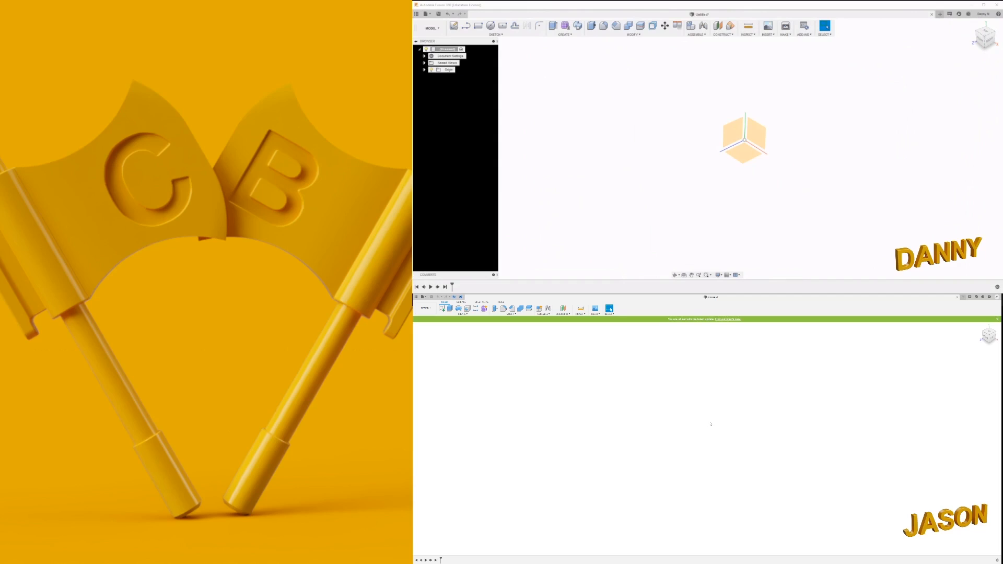
{"action": "left_click", "coordinate": [828, 17]}
{"action": "middle_click_drag", "start_coordinate": [594, 189], "coordinate": [578, 194]}
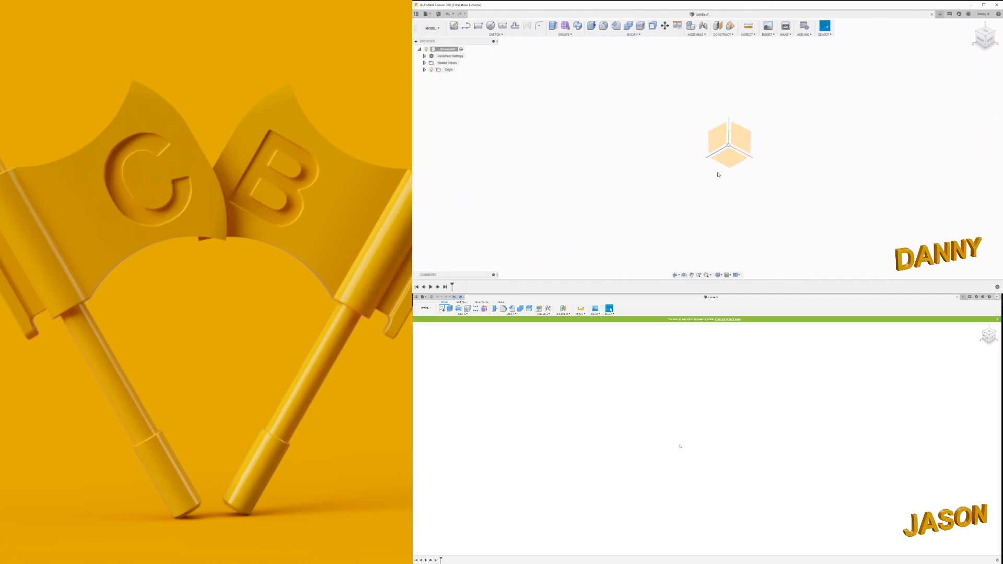
{"action": "scroll", "coordinate": [718, 175], "scroll_direction": "down", "scroll_amount": 3}
{"action": "scroll", "coordinate": [719, 174], "scroll_direction": "up", "scroll_amount": 5}
{"action": "mouse_move", "coordinate": [718, 173]}
{"action": "middle_mouse_down", "text": "shift"}
{"action": "mouse_move", "coordinate": [712, 161]}
{"action": "mouse_move", "coordinate": [707, 173]}
{"action": "mouse_move", "coordinate": [712, 159]}
{"action": "mouse_move", "coordinate": [723, 162]}
{"action": "mouse_move", "coordinate": [708, 170]}
{"action": "mouse_move", "coordinate": [712, 157]}
{"action": "mouse_move", "coordinate": [746, 181]}
{"action": "mouse_move", "coordinate": [718, 167]}
{"action": "mouse_move", "coordinate": [729, 169]}
{"action": "middle_mouse_up", "text": "shift"}
{"action": "scroll", "coordinate": [711, 166], "scroll_direction": "down", "scroll_amount": 2}
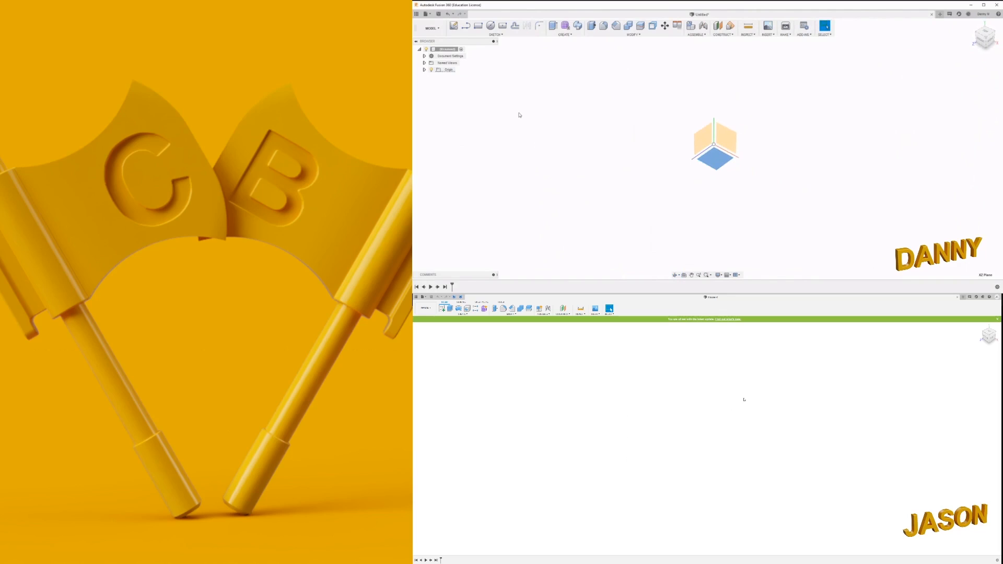
Expand the origin geometry of the upper design and start a sketch on its horizontal XZ plane
{"action": "left_click", "coordinate": [425, 70]}
{"action": "scroll", "coordinate": [673, 161], "scroll_direction": "down", "scroll_amount": 3}
{"action": "scroll", "coordinate": [673, 162], "scroll_direction": "up", "scroll_amount": 4}
{"action": "scroll", "coordinate": [673, 162], "scroll_direction": "down", "scroll_amount": 4}
{"action": "mouse_move", "coordinate": [691, 161]}
{"action": "middle_mouse_down", "text": "shift"}
{"action": "mouse_move", "coordinate": [706, 167]}
{"action": "mouse_move", "coordinate": [693, 162]}
{"action": "middle_mouse_up", "text": "shift"}
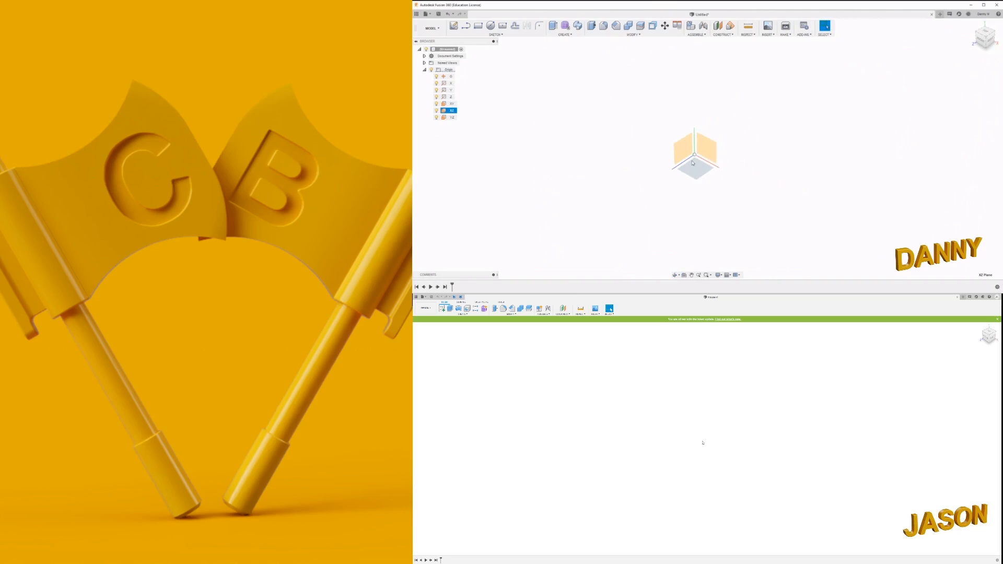
{"action": "middle_click_drag", "start_coordinate": [692, 161], "coordinate": [707, 172], "text": "shift"}
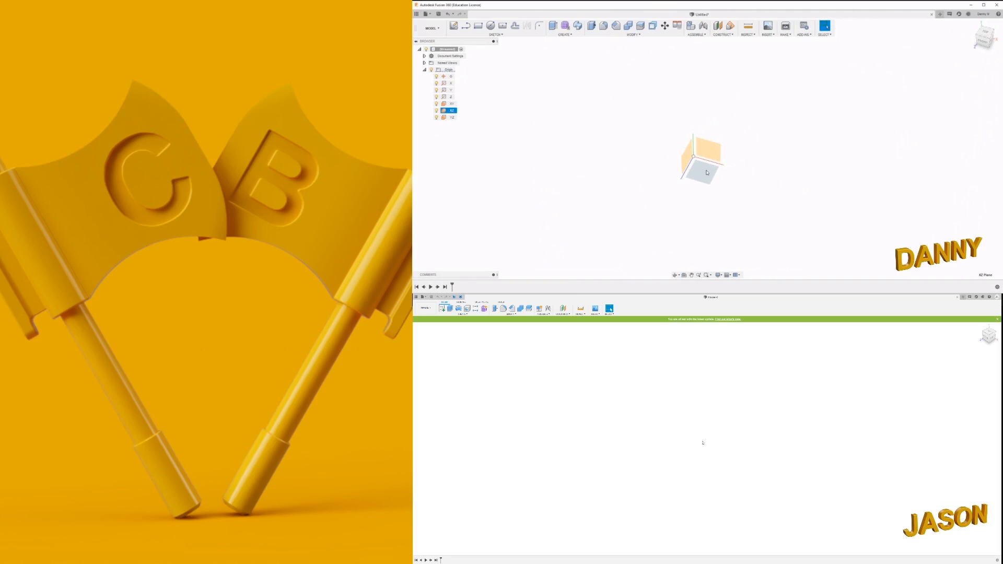
{"action": "middle_click_drag", "start_coordinate": [693, 160], "coordinate": [691, 173], "text": "shift"}
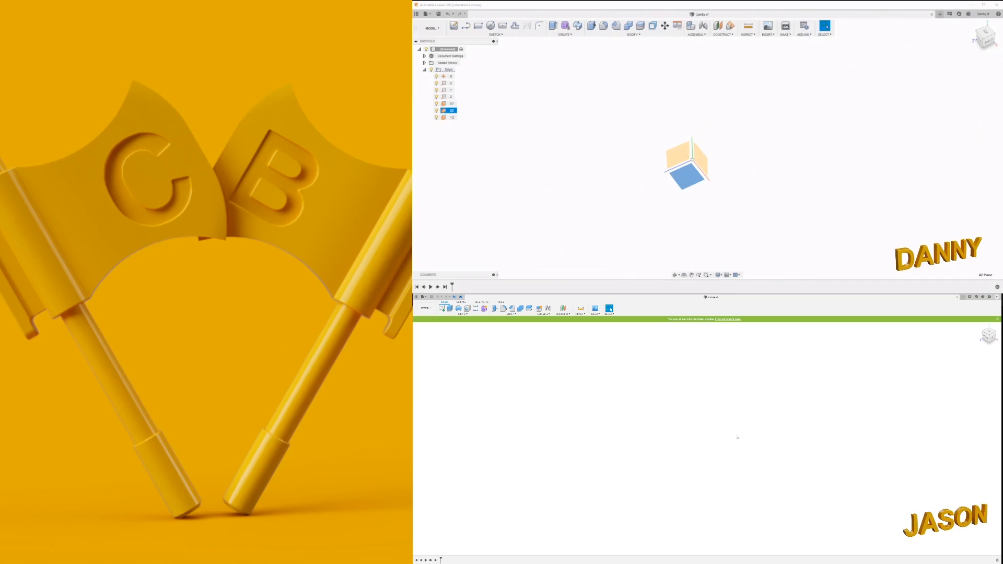
{"action": "left_click_drag", "start_coordinate": [888, 163], "coordinate": [733, 195]}
{"action": "middle_click", "coordinate": [691, 201]}
{"action": "middle_click", "coordinate": [691, 201]}
{"action": "middle_click_drag", "start_coordinate": [699, 210], "coordinate": [719, 215], "text": "shift"}
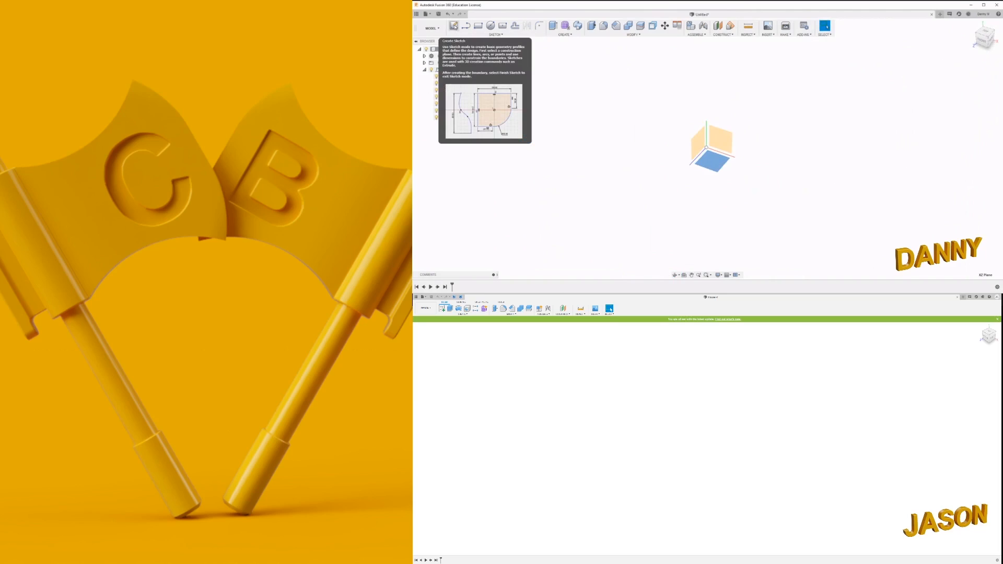
{"action": "left_click", "coordinate": [454, 27]}
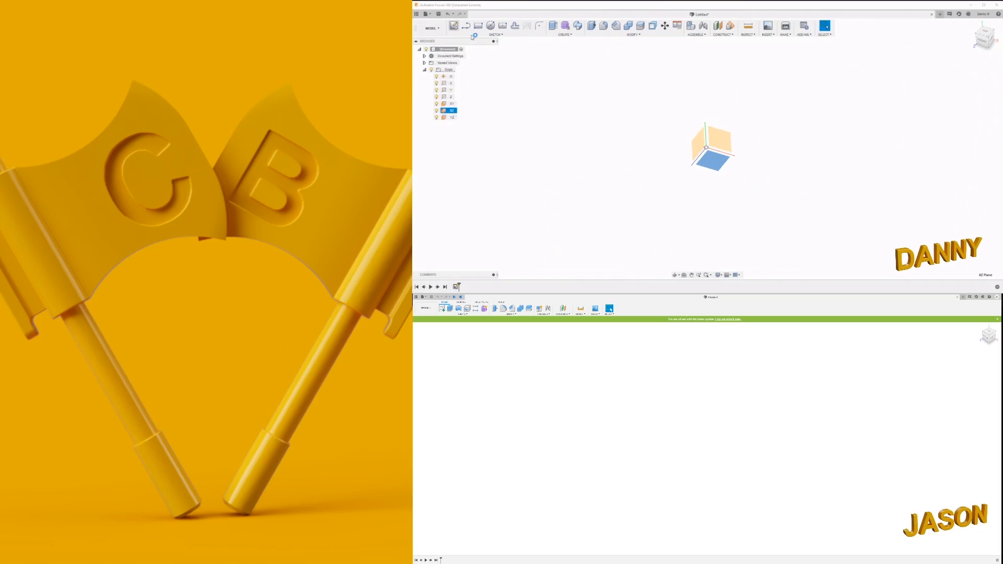
{"action": "left_click", "coordinate": [712, 162]}
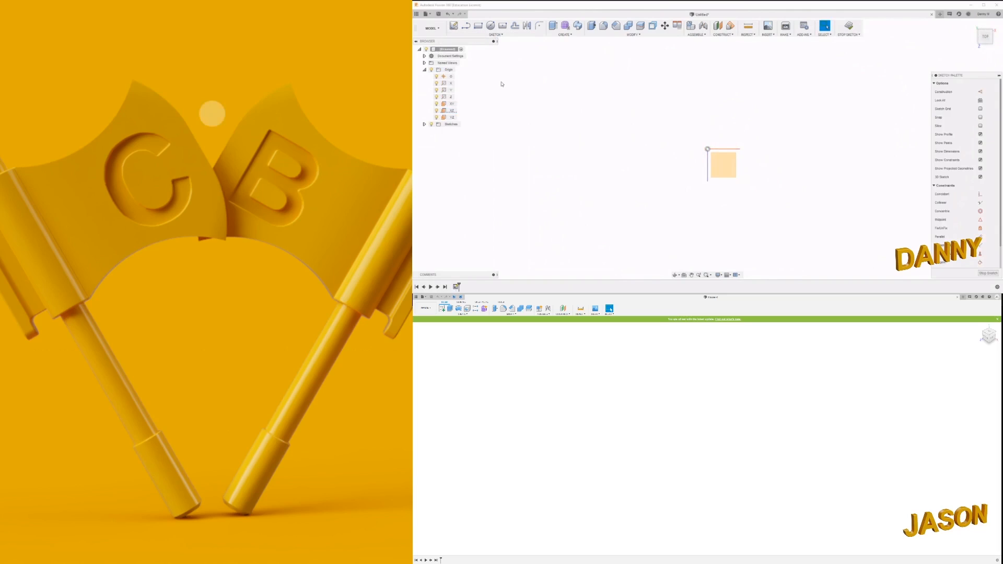
Try an ellipse centred on the origin in the upper design's sketch, and start a horizontal-plane sketch in the lower design
{"action": "left_click", "coordinate": [496, 35]}
{"action": "left_click", "coordinate": [442, 308]}
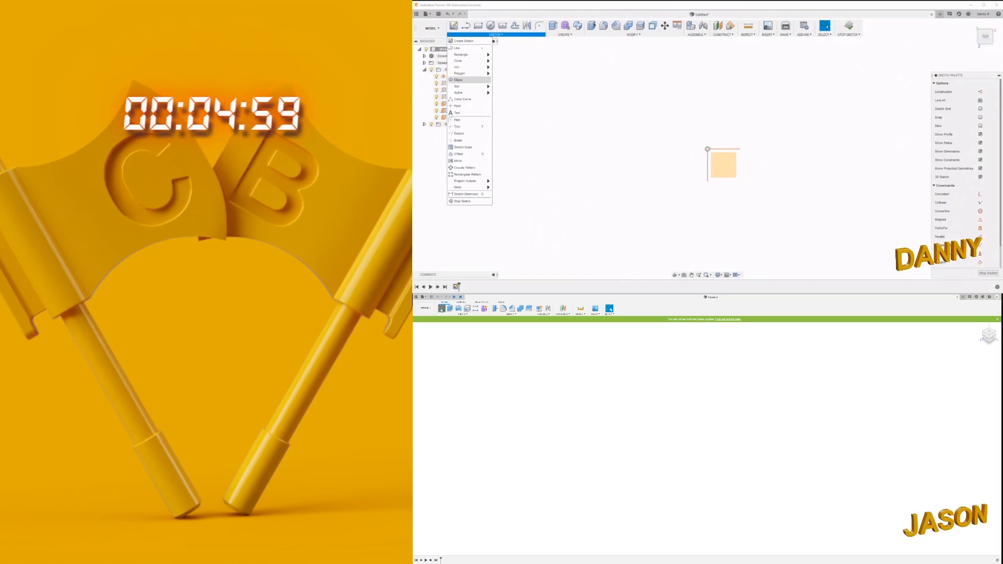
{"action": "left_click", "coordinate": [458, 80]}
{"action": "left_click", "coordinate": [712, 454]}
{"action": "left_click", "coordinate": [707, 149]}
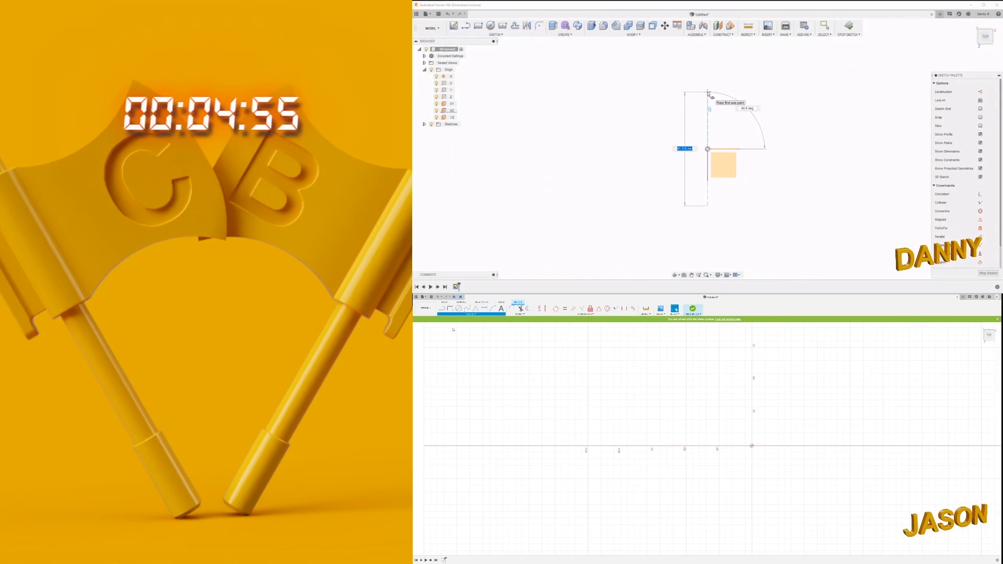
{"action": "middle_click_drag", "start_coordinate": [712, 128], "coordinate": [723, 107], "text": "shift"}
{"action": "key", "text": "Escape"}
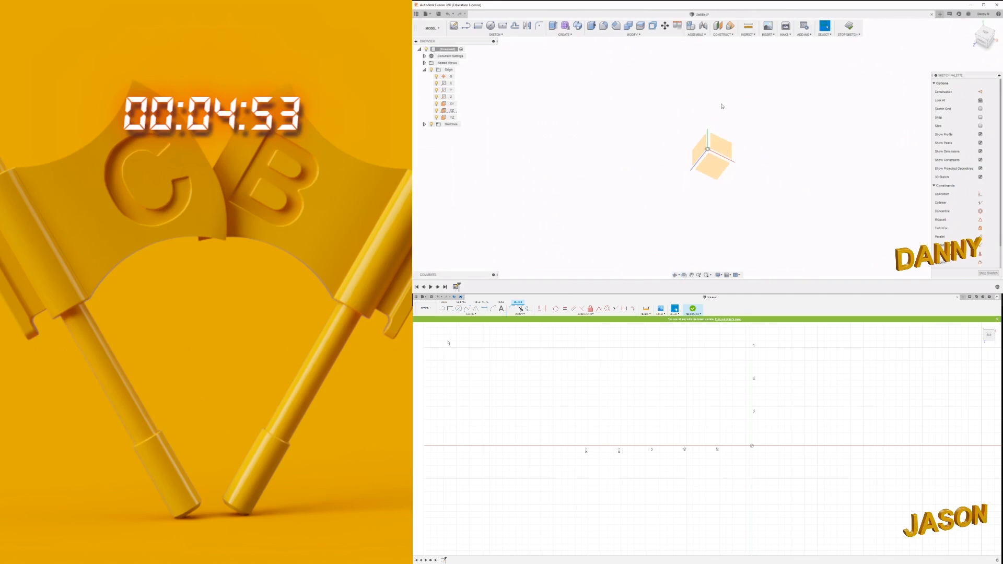
{"action": "left_click", "coordinate": [850, 26]}
Enter the Sculpt environment in the upper design, and sketch a wide horizontal ellipse in the lower design
{"action": "left_click", "coordinate": [632, 391]}
{"action": "left_click", "coordinate": [565, 25]}
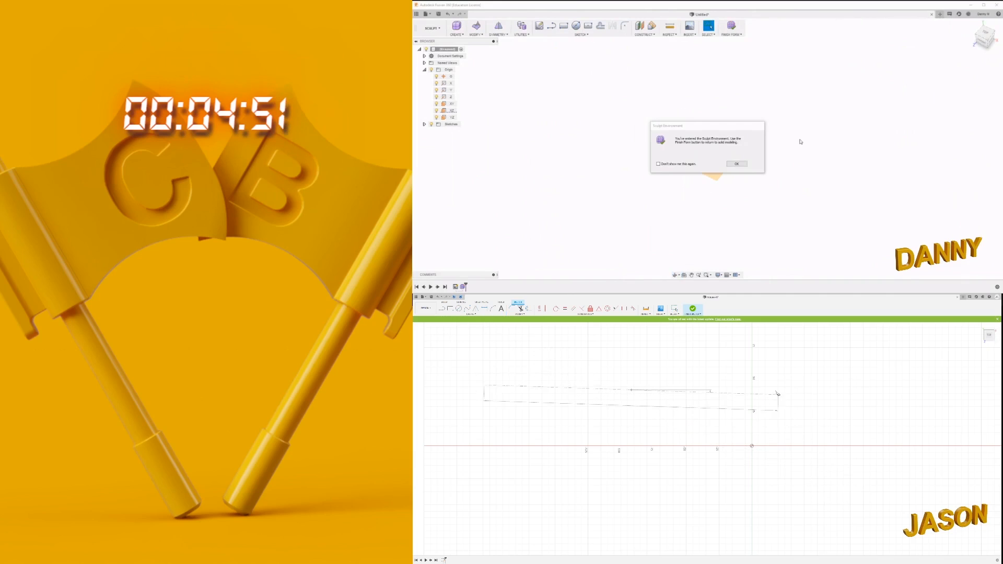
{"action": "left_click", "coordinate": [744, 164]}
{"action": "left_click", "coordinate": [770, 390]}
{"action": "left_click", "coordinate": [625, 346]}
{"action": "left_click", "coordinate": [457, 27]}
{"action": "left_click", "coordinate": [631, 346]}
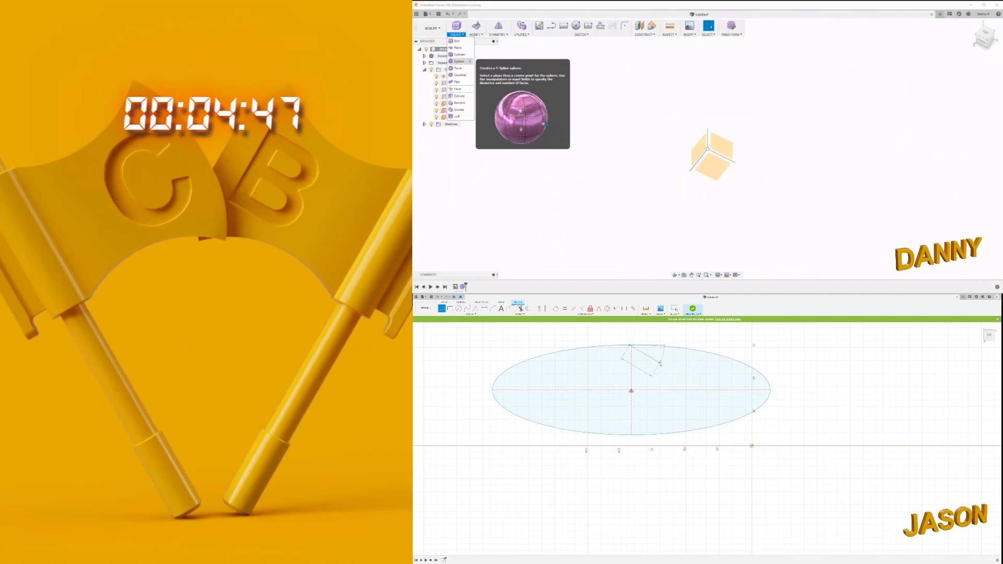
{"action": "key", "text": "Escape"}
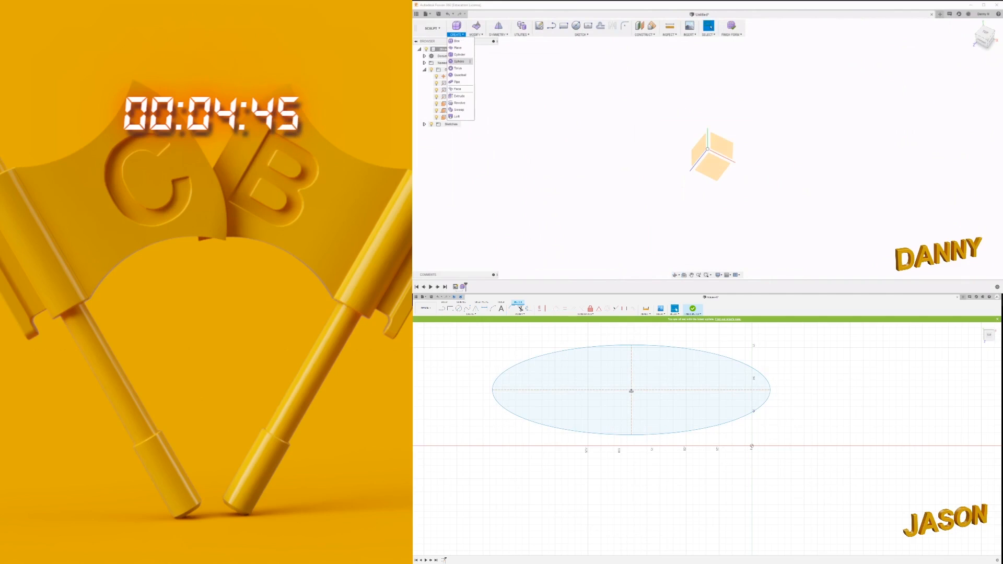
Place a T-spline centre box on the upper design's origin, and centre the lower design's ellipse on its origin
{"action": "left_click", "coordinate": [456, 41]}
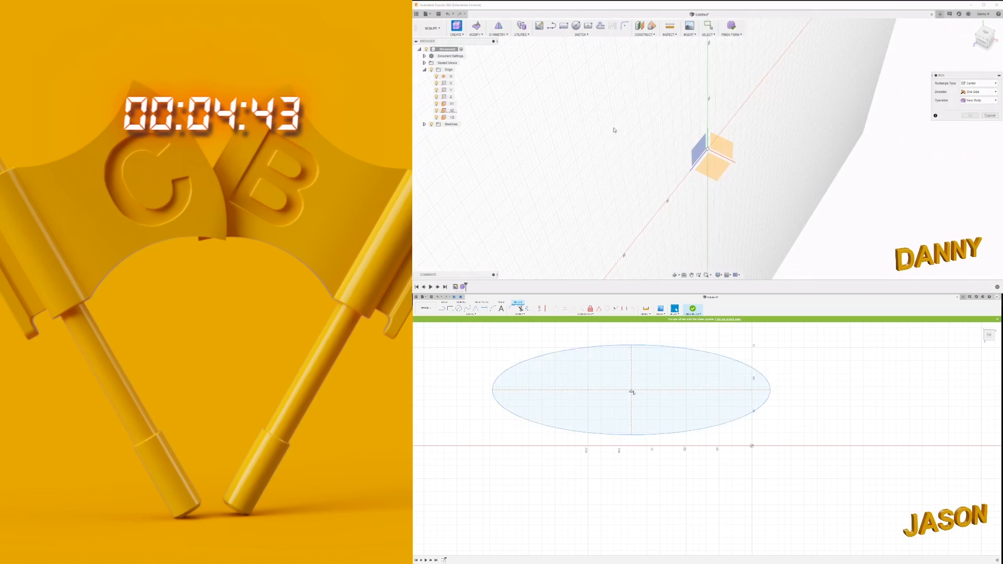
{"action": "left_click", "coordinate": [717, 144]}
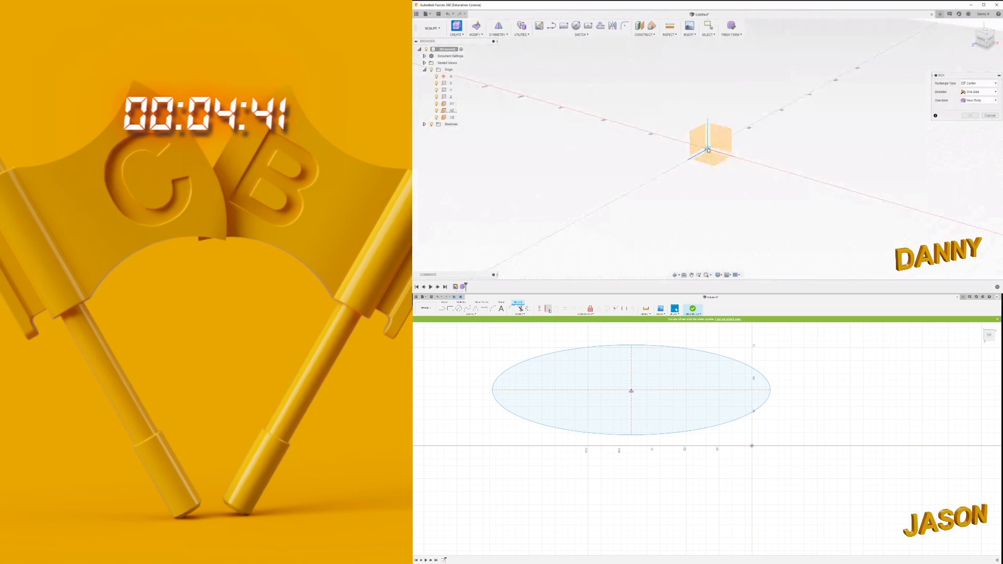
{"action": "left_click", "coordinate": [837, 151]}
{"action": "middle_click_drag", "start_coordinate": [838, 152], "coordinate": [843, 159], "text": "shift"}
{"action": "left_click_drag", "start_coordinate": [741, 411], "coordinate": [742, 406]}
{"action": "middle_click_drag", "start_coordinate": [843, 159], "coordinate": [840, 157], "text": "shift"}
{"action": "left_click_drag", "start_coordinate": [742, 405], "coordinate": [741, 401]}
Create the upper design's box with 3 width faces, and finish the ellipse sketch in the lower design
{"action": "double_click", "coordinate": [964, 108]}
{"action": "scroll", "coordinate": [799, 418], "scroll_direction": "down", "scroll_amount": 2}
{"action": "mouse_move", "coordinate": [798, 429]}
{"action": "middle_mouse_down"}
{"action": "mouse_move", "coordinate": [805, 439]}
{"action": "mouse_move", "coordinate": [758, 392]}
{"action": "middle_mouse_up"}
{"action": "type", "text": "3"}
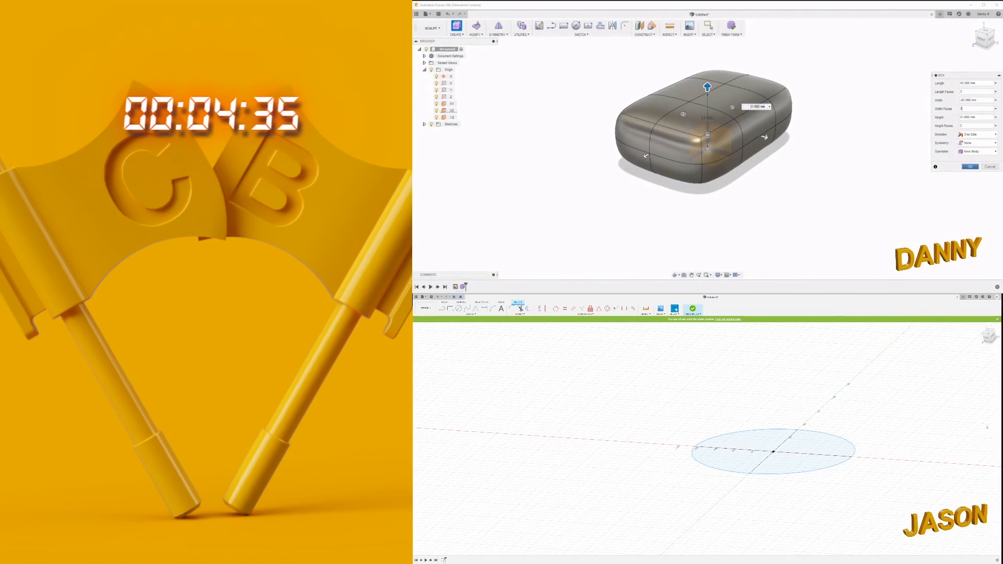
{"action": "left_click", "coordinate": [693, 309]}
{"action": "left_click", "coordinate": [978, 152]}
{"action": "left_click", "coordinate": [972, 160]}
{"action": "left_click", "coordinate": [568, 315]}
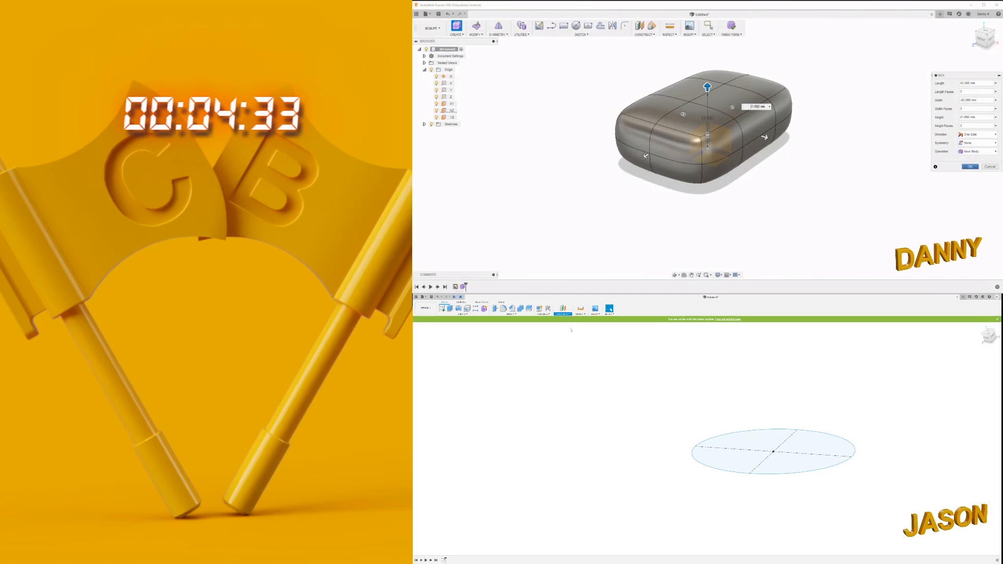
{"action": "left_click", "coordinate": [970, 166]}
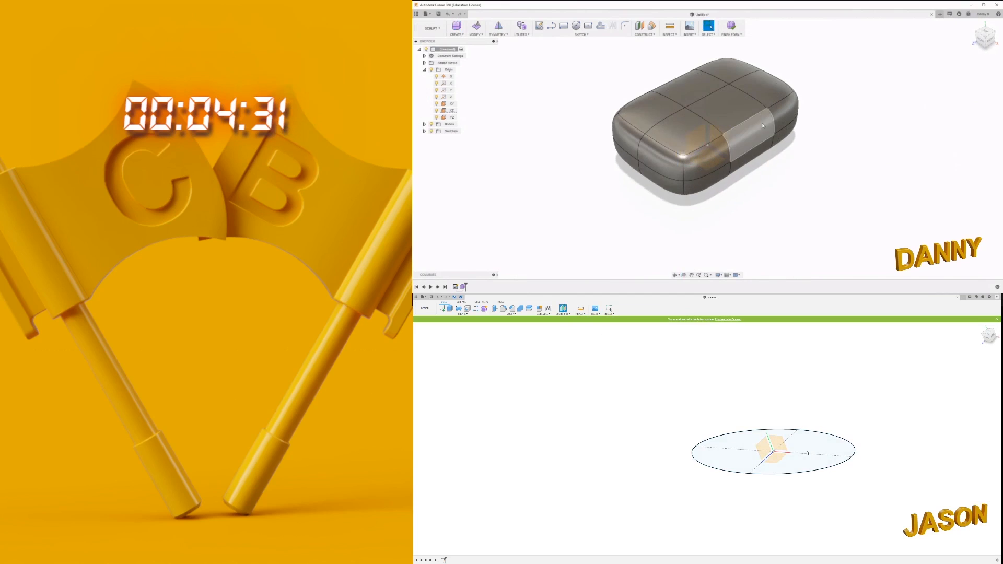
Create a construction plane offset above the lower design's ellipse, and select vertical edges at one corner of the upper form
{"action": "left_click", "coordinate": [787, 450]}
{"action": "middle_click_drag", "start_coordinate": [758, 152], "coordinate": [760, 154], "text": "shift"}
{"action": "left_click_drag", "start_coordinate": [772, 449], "coordinate": [764, 426]}
{"action": "left_click", "coordinate": [730, 167]}
{"action": "middle_click_drag", "start_coordinate": [803, 400], "coordinate": [827, 391], "text": "shift"}
{"action": "left_click", "coordinate": [738, 182], "text": "shift"}
{"action": "middle_click_drag", "start_coordinate": [798, 171], "coordinate": [784, 166], "text": "shift"}
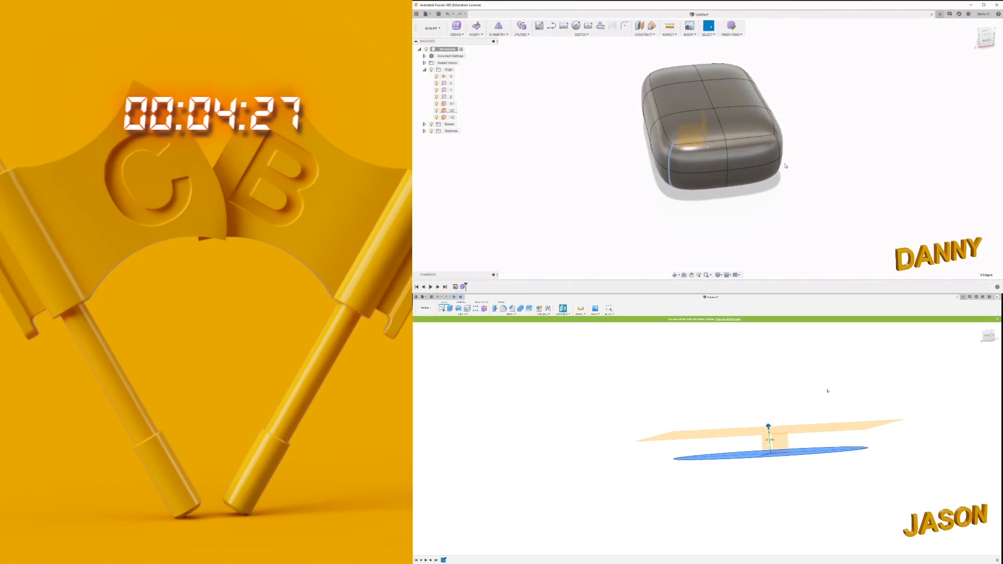
{"action": "key", "text": "Return"}
Pull the corner edges at one end of the upper form inward with Edit Form, and start a sketch on the lower design's offset plane
{"action": "left_click", "coordinate": [779, 151], "text": "shift"}
{"action": "middle_click_drag", "start_coordinate": [828, 391], "coordinate": [820, 426], "text": "shift"}
{"action": "left_click", "coordinate": [780, 165], "text": "shift"}
{"action": "right_click", "coordinate": [779, 167]}
{"action": "left_click", "coordinate": [732, 393]}
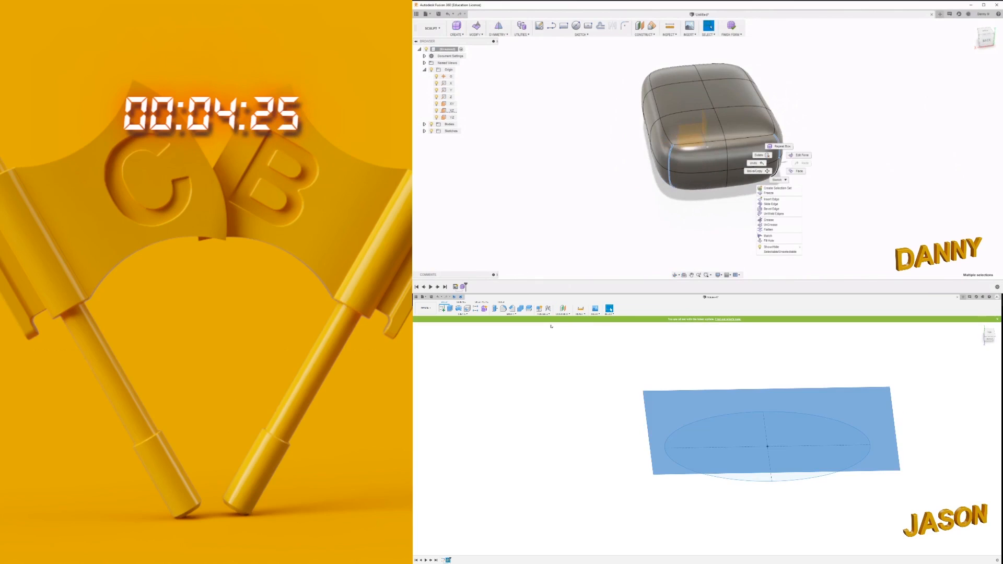
{"action": "left_click", "coordinate": [442, 308]}
{"action": "left_click", "coordinate": [795, 159]}
{"action": "middle_click_drag", "start_coordinate": [795, 159], "coordinate": [830, 162], "text": "shift"}
{"action": "mouse_move", "coordinate": [757, 148]}
{"action": "left_mouse_down"}
{"action": "mouse_move", "coordinate": [714, 126]}
{"action": "mouse_move", "coordinate": [724, 129]}
{"action": "left_mouse_up"}
Pull the upper form's four end faces outward and tilt them into a taper, and project the ellipse into the lower design's sketch
{"action": "key", "text": "p"}
{"action": "left_click", "coordinate": [755, 151]}
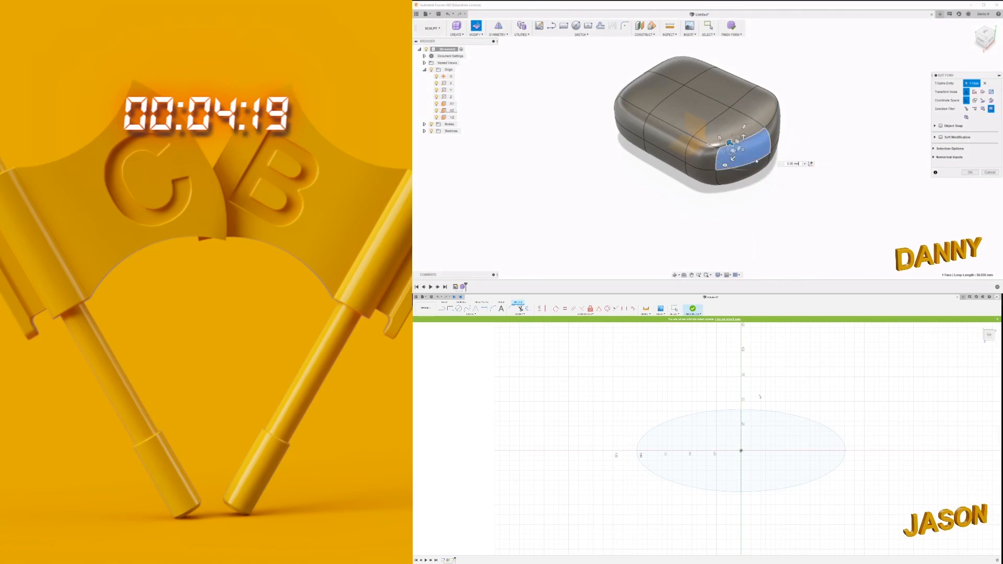
{"action": "left_click", "coordinate": [752, 171], "text": "shift"}
{"action": "left_click", "coordinate": [759, 411]}
{"action": "left_click", "coordinate": [775, 135], "text": "shift"}
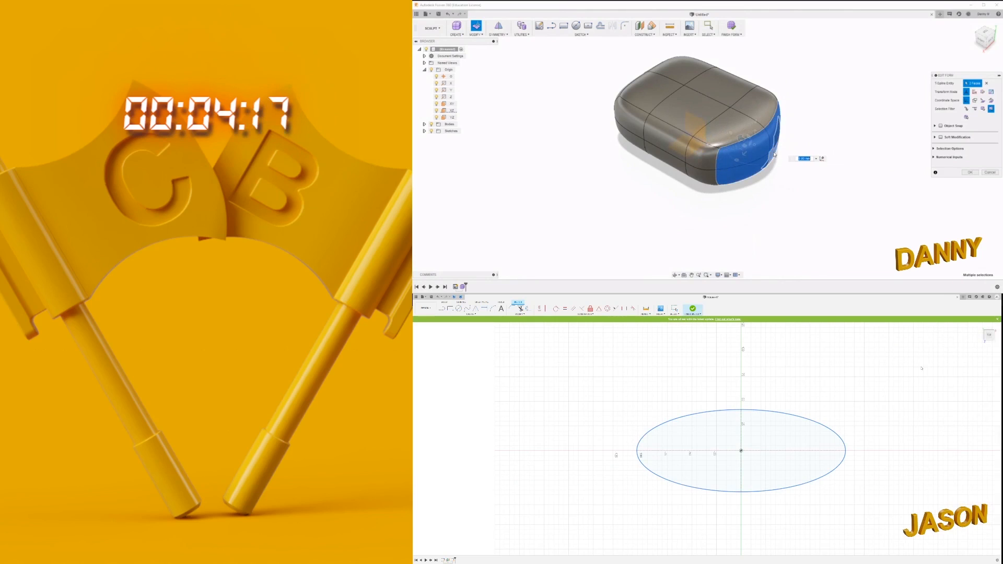
{"action": "left_click", "coordinate": [774, 155], "text": "shift"}
{"action": "left_click_drag", "start_coordinate": [746, 139], "coordinate": [776, 151]}
{"action": "middle_click_drag", "start_coordinate": [775, 151], "coordinate": [791, 118], "text": "shift"}
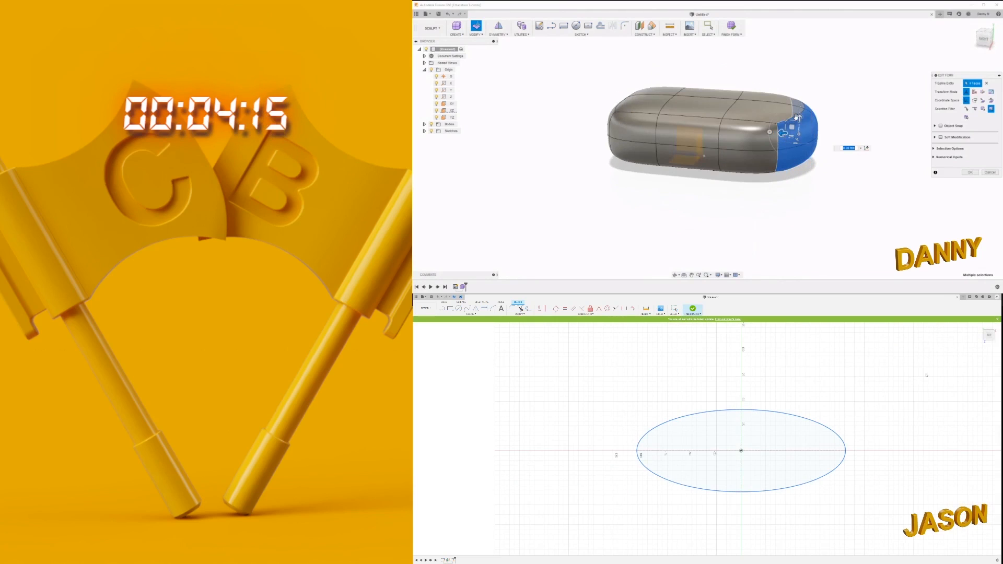
{"action": "key", "text": "Escape"}
{"action": "middle_click_drag", "start_coordinate": [782, 413], "coordinate": [821, 407]}
{"action": "left_click_drag", "start_coordinate": [770, 132], "coordinate": [776, 151]}
{"action": "left_click", "coordinate": [781, 189]}
Slide a cross-section edge loop of the upper form toward its blunt end, and offset the projected ellipse inward in the lower design
{"action": "middle_click_drag", "start_coordinate": [781, 190], "coordinate": [789, 195], "text": "shift"}
{"action": "key", "text": "o"}
{"action": "left_click", "coordinate": [716, 141]}
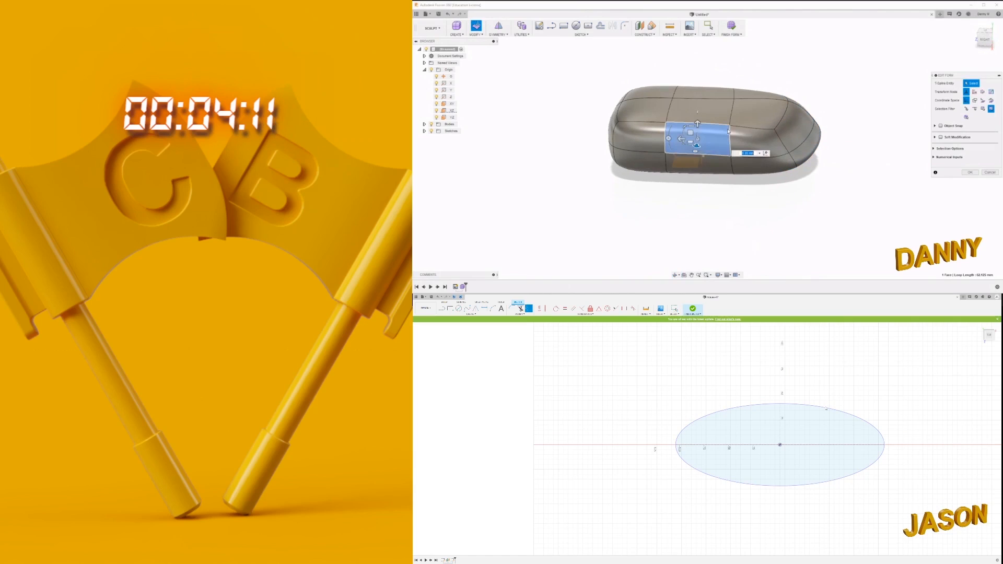
{"action": "double_click", "coordinate": [730, 141]}
{"action": "left_click_drag", "start_coordinate": [718, 131], "coordinate": [654, 128]}
{"action": "left_click", "coordinate": [825, 407]}
{"action": "left_click_drag", "start_coordinate": [826, 408], "coordinate": [825, 419]}
{"action": "left_click", "coordinate": [687, 187]}
{"action": "middle_click_drag", "start_coordinate": [686, 187], "coordinate": [772, 156], "text": "shift"}
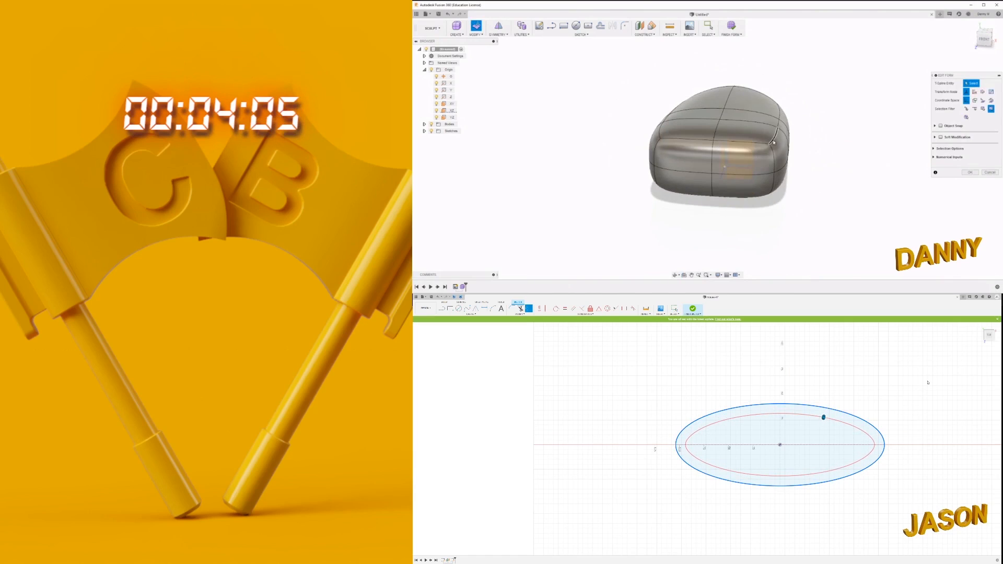
Try moving one side edge of the upper form inward, and set the lower design's ellipse offset to 5
{"action": "left_click", "coordinate": [774, 144]}
{"action": "left_click_drag", "start_coordinate": [781, 129], "coordinate": [762, 135]}
{"action": "type", "text": "5"}
{"action": "key", "text": "Return"}
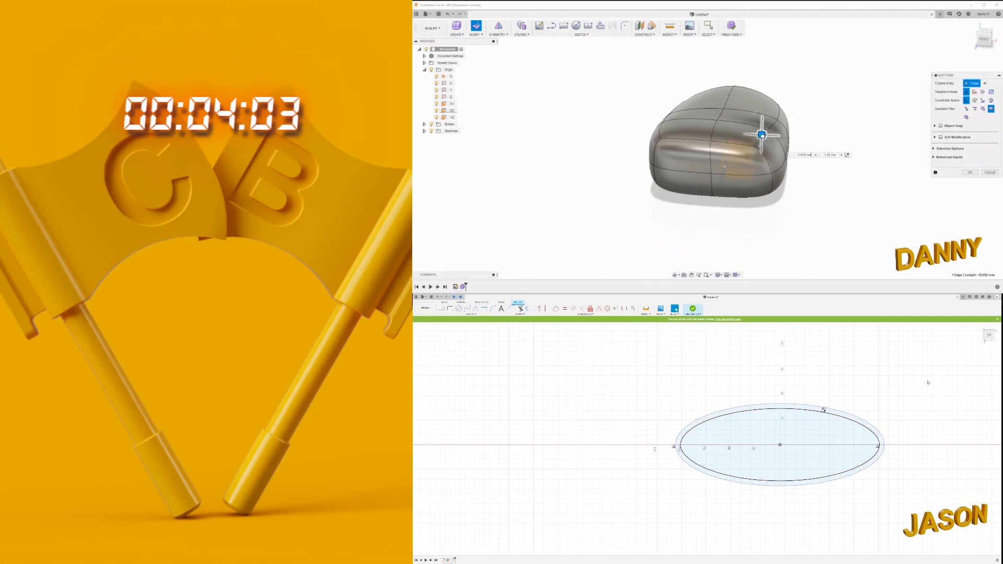
{"action": "key", "text": "ctrl+z"}
Nudge a pair of edges on each side of the upper form inward, and finish the offset ellipse sketch in the lower design
{"action": "middle_click_drag", "start_coordinate": [727, 137], "coordinate": [765, 125], "text": "shift"}
{"action": "left_click", "coordinate": [738, 143], "text": "shift"}
{"action": "left_click", "coordinate": [764, 135], "text": "shift"}
{"action": "left_click_drag", "start_coordinate": [765, 122], "coordinate": [763, 120]}
{"action": "middle_click_drag", "start_coordinate": [763, 121], "coordinate": [786, 125], "text": "shift"}
{"action": "mouse_move", "coordinate": [843, 460]}
{"action": "middle_mouse_down", "text": "shift"}
{"action": "mouse_move", "coordinate": [840, 428]}
{"action": "mouse_move", "coordinate": [820, 443]}
{"action": "mouse_move", "coordinate": [839, 438]}
{"action": "middle_mouse_up", "text": "shift"}
{"action": "left_click", "coordinate": [671, 131]}
{"action": "left_click", "coordinate": [683, 111], "text": "shift"}
{"action": "left_click_drag", "start_coordinate": [686, 114], "coordinate": [690, 113]}
{"action": "mouse_move", "coordinate": [690, 117]}
{"action": "middle_mouse_down", "text": "shift"}
{"action": "mouse_move", "coordinate": [648, 151]}
{"action": "mouse_move", "coordinate": [635, 146]}
{"action": "middle_mouse_up", "text": "shift"}
{"action": "left_click", "coordinate": [693, 308]}
{"action": "left_click", "coordinate": [763, 183]}
Loft between the large and the offset ellipse in the lower design, and move a side edge of the upper form inward
{"action": "mouse_move", "coordinate": [908, 430]}
{"action": "middle_mouse_down", "text": "shift"}
{"action": "mouse_move", "coordinate": [905, 412]}
{"action": "mouse_move", "coordinate": [908, 422]}
{"action": "middle_mouse_up", "text": "shift"}
{"action": "middle_click_drag", "start_coordinate": [776, 148], "coordinate": [773, 157], "text": "shift"}
{"action": "middle_click_drag", "start_coordinate": [907, 422], "coordinate": [908, 428], "text": "shift"}
{"action": "middle_click_drag", "start_coordinate": [773, 157], "coordinate": [747, 181], "text": "shift"}
{"action": "middle_click_drag", "start_coordinate": [802, 140], "coordinate": [748, 201], "text": "shift"}
{"action": "key", "text": "l"}
{"action": "left_click", "coordinate": [689, 163]}
{"action": "middle_click_drag", "start_coordinate": [689, 170], "coordinate": [693, 152], "text": "shift"}
{"action": "left_click", "coordinate": [859, 487]}
{"action": "left_click_drag", "start_coordinate": [676, 161], "coordinate": [707, 153]}
{"action": "left_click", "coordinate": [828, 450]}
{"action": "middle_click_drag", "start_coordinate": [706, 154], "coordinate": [758, 138], "text": "shift"}
{"action": "left_click", "coordinate": [973, 436]}
Fillet the top edge of the lower design's lofted body, and fine-tune the side edges of the upper form
{"action": "mouse_move", "coordinate": [935, 433]}
{"action": "middle_mouse_down", "text": "shift"}
{"action": "mouse_move", "coordinate": [914, 428]}
{"action": "mouse_move", "coordinate": [932, 430]}
{"action": "middle_mouse_up", "text": "shift"}
{"action": "left_click_drag", "start_coordinate": [762, 157], "coordinate": [751, 147]}
{"action": "key", "text": "f"}
{"action": "middle_click_drag", "start_coordinate": [752, 144], "coordinate": [732, 166], "text": "shift"}
{"action": "left_click", "coordinate": [907, 445]}
{"action": "left_click_drag", "start_coordinate": [731, 165], "coordinate": [728, 171]}
{"action": "middle_click_drag", "start_coordinate": [696, 206], "coordinate": [720, 172], "text": "shift"}
{"action": "left_click_drag", "start_coordinate": [903, 450], "coordinate": [909, 443]}
{"action": "left_click_drag", "start_coordinate": [732, 149], "coordinate": [728, 152]}
{"action": "left_click_drag", "start_coordinate": [909, 442], "coordinate": [910, 442]}
{"action": "middle_click_drag", "start_coordinate": [728, 152], "coordinate": [703, 151], "text": "shift"}
{"action": "left_click_drag", "start_coordinate": [909, 442], "coordinate": [907, 445]}
{"action": "left_click_drag", "start_coordinate": [683, 139], "coordinate": [680, 139]}
{"action": "left_click_drag", "start_coordinate": [907, 445], "coordinate": [908, 444]}
{"action": "left_click", "coordinate": [696, 180]}
{"action": "middle_click_drag", "start_coordinate": [696, 180], "coordinate": [758, 195], "text": "shift"}
{"action": "left_click", "coordinate": [716, 181]}
{"action": "key", "text": "Return"}
Pull two edges at the upper form's blunt end outward, and start a sketch on the lower design's vertical lengthwise plane
{"action": "middle_click_drag", "start_coordinate": [907, 409], "coordinate": [849, 390], "text": "shift"}
{"action": "middle_click_drag", "start_coordinate": [696, 178], "coordinate": [647, 174], "text": "shift"}
{"action": "left_click", "coordinate": [671, 174]}
{"action": "left_click", "coordinate": [443, 308]}
{"action": "left_click", "coordinate": [803, 444]}
{"action": "left_click", "coordinate": [647, 174], "text": "shift"}
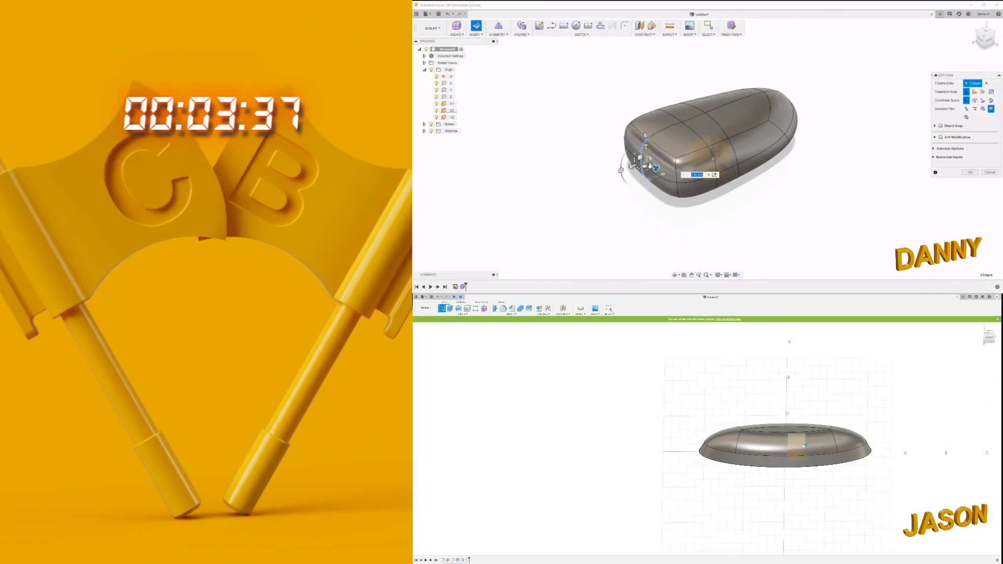
{"action": "left_click_drag", "start_coordinate": [632, 167], "coordinate": [603, 178]}
Sketch an arc across one end of the lower body in side view, and select the edges at the upper form's blunt end
{"action": "scroll", "coordinate": [763, 432], "scroll_direction": "up", "scroll_amount": 5}
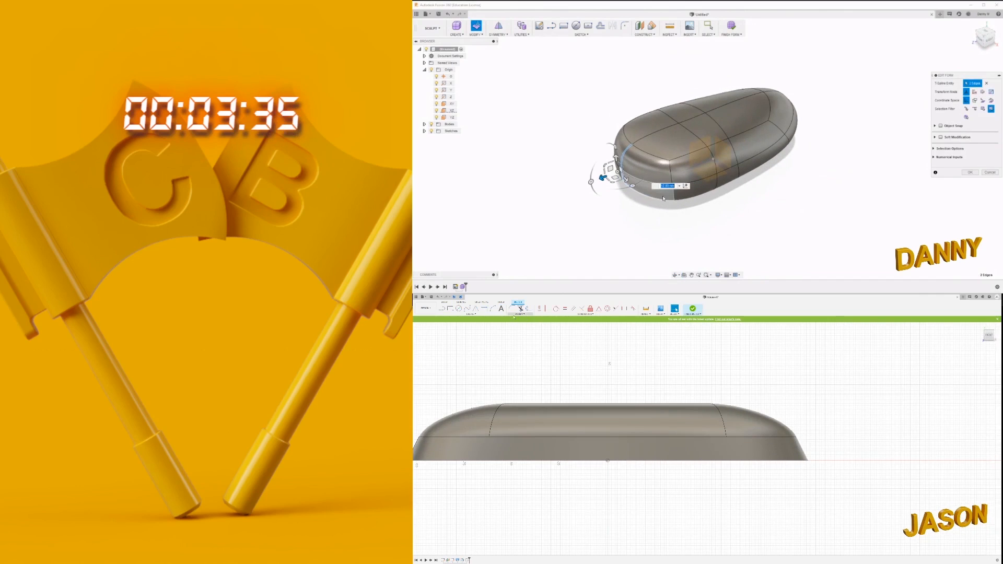
{"action": "left_click", "coordinate": [671, 173]}
{"action": "left_click", "coordinate": [492, 309]}
{"action": "middle_click_drag", "start_coordinate": [674, 174], "coordinate": [795, 178], "text": "shift"}
{"action": "left_click", "coordinate": [688, 397]}
{"action": "left_click", "coordinate": [822, 482]}
{"action": "left_click", "coordinate": [762, 182], "text": "shift"}
{"action": "left_click", "coordinate": [763, 181], "text": "shift"}
{"action": "left_click", "coordinate": [748, 461]}
{"action": "left_click", "coordinate": [761, 197], "text": "shift"}
{"action": "key", "text": "Escape"}
{"action": "middle_click_drag", "start_coordinate": [735, 484], "coordinate": [782, 497]}
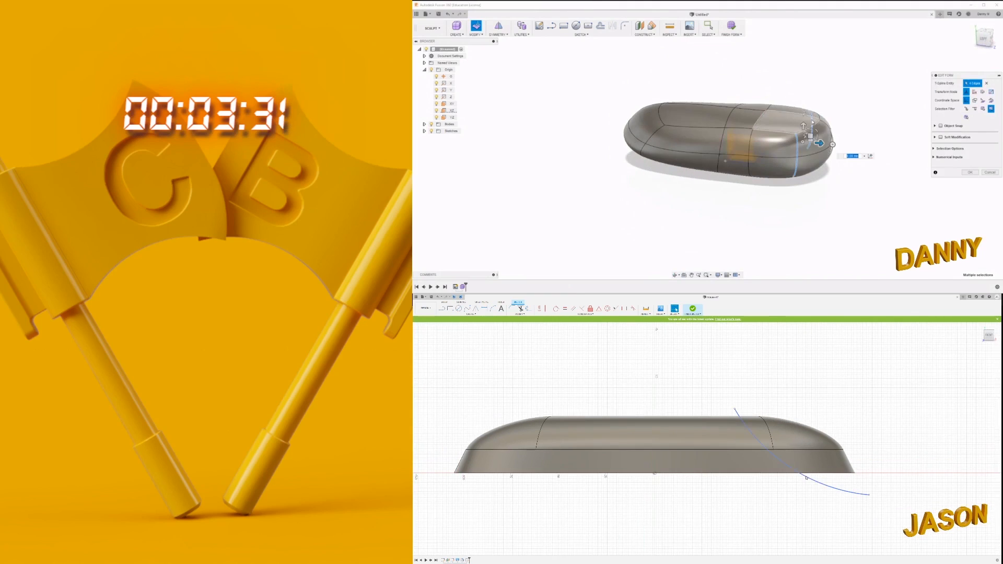
Close the lower design's arc into a profile with straight lines, and move the selected end edges of the upper form inward
{"action": "key", "text": "l"}
{"action": "left_click_drag", "start_coordinate": [832, 144], "coordinate": [804, 138]}
{"action": "left_click", "coordinate": [869, 494]}
{"action": "left_click", "coordinate": [910, 405]}
{"action": "left_click", "coordinate": [756, 365]}
{"action": "left_click", "coordinate": [810, 158]}
{"action": "double_click", "coordinate": [752, 131]}
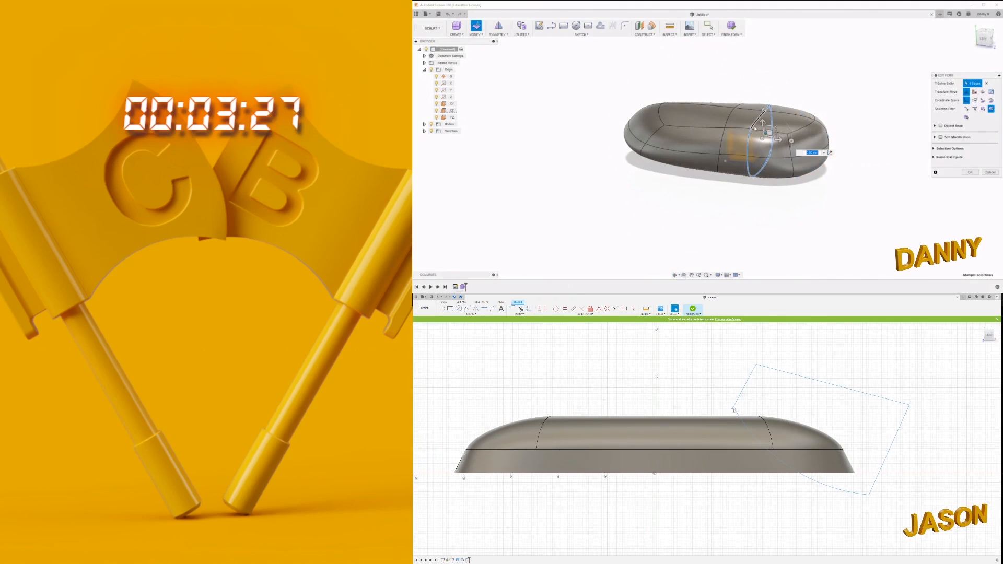
{"action": "left_click", "coordinate": [735, 409]}
{"action": "key", "text": "Escape"}
Cut the lower body's end by extruding the closed arc profile to both sides, and delete the crosswise edge loop of the upper form
{"action": "left_click", "coordinate": [786, 407]}
{"action": "key", "text": "e"}
{"action": "left_click", "coordinate": [971, 173]}
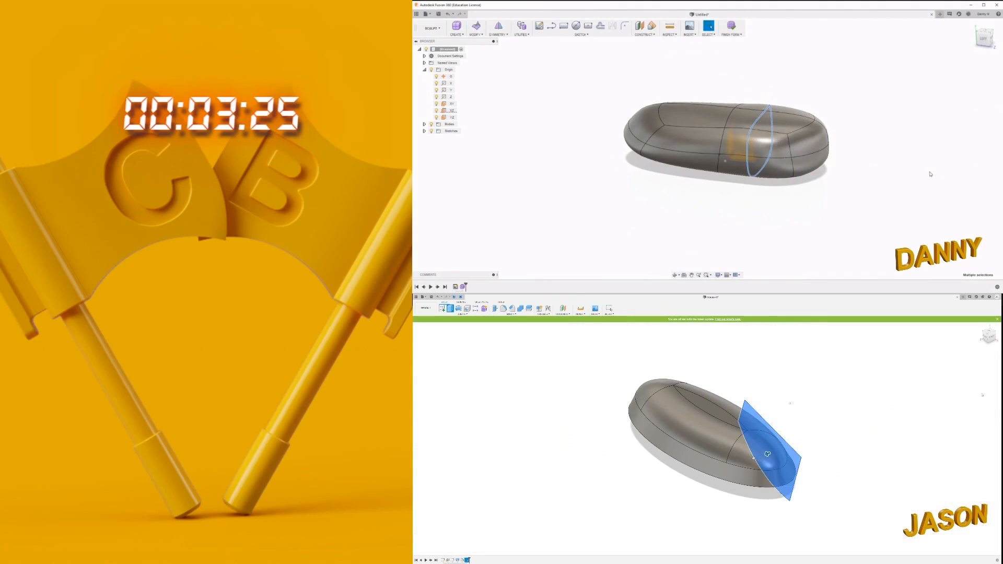
{"action": "left_click", "coordinate": [894, 169]}
{"action": "middle_click_drag", "start_coordinate": [889, 177], "coordinate": [789, 191], "text": "shift"}
{"action": "left_click_drag", "start_coordinate": [775, 451], "coordinate": [716, 471]}
{"action": "left_click", "coordinate": [636, 150]}
{"action": "right_click", "coordinate": [636, 149]}
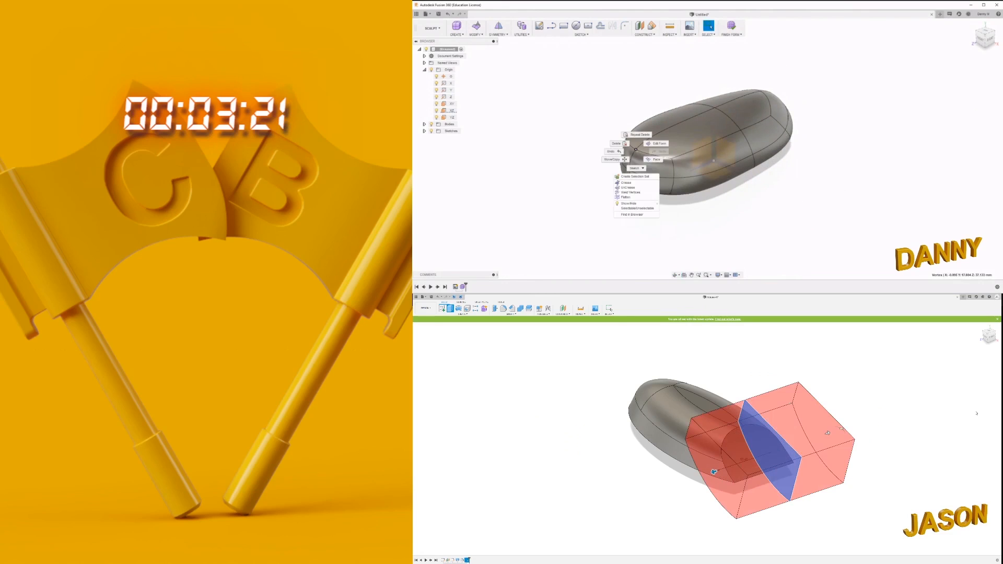
{"action": "left_click", "coordinate": [976, 412]}
Move a vertex and a pair of edges at the upper form's end inward, and fillet the cut edge of the lower body
{"action": "left_click", "coordinate": [655, 146]}
{"action": "middle_click_drag", "start_coordinate": [661, 156], "coordinate": [634, 142], "text": "shift"}
{"action": "middle_click_drag", "start_coordinate": [830, 418], "coordinate": [842, 414], "text": "shift"}
{"action": "mouse_move", "coordinate": [617, 134]}
{"action": "left_mouse_down"}
{"action": "mouse_move", "coordinate": [605, 136]}
{"action": "mouse_move", "coordinate": [633, 124]}
{"action": "left_mouse_up"}
{"action": "key", "text": "f"}
{"action": "left_click", "coordinate": [765, 426]}
{"action": "left_click", "coordinate": [646, 143]}
{"action": "key", "text": "Escape"}
{"action": "middle_click_drag", "start_coordinate": [646, 143], "coordinate": [613, 132], "text": "shift"}
{"action": "key", "text": "f"}
{"action": "left_click", "coordinate": [629, 143], "text": "shift"}
{"action": "left_click_drag", "start_coordinate": [629, 131], "coordinate": [633, 129]}
{"action": "left_click", "coordinate": [767, 421]}
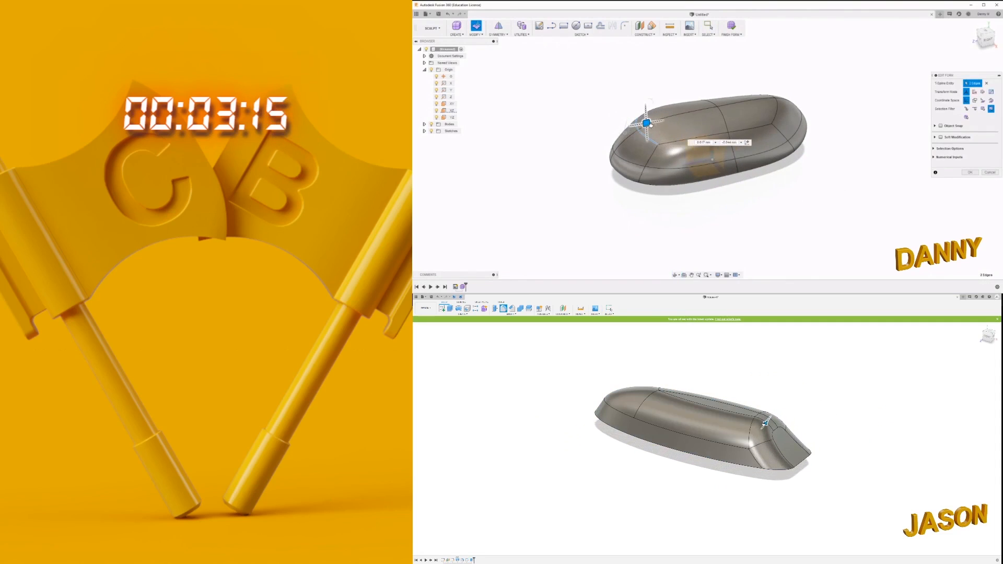
Start a sketch on the lower design's horizontal plane, and shift a top face of the upper form
{"action": "mouse_move", "coordinate": [888, 430]}
{"action": "middle_mouse_down", "text": "shift"}
{"action": "mouse_move", "coordinate": [876, 435]}
{"action": "mouse_move", "coordinate": [903, 433]}
{"action": "mouse_move", "coordinate": [891, 450]}
{"action": "mouse_move", "coordinate": [883, 442]}
{"action": "middle_mouse_up", "text": "shift"}
{"action": "left_click", "coordinate": [698, 153]}
{"action": "left_click", "coordinate": [711, 129]}
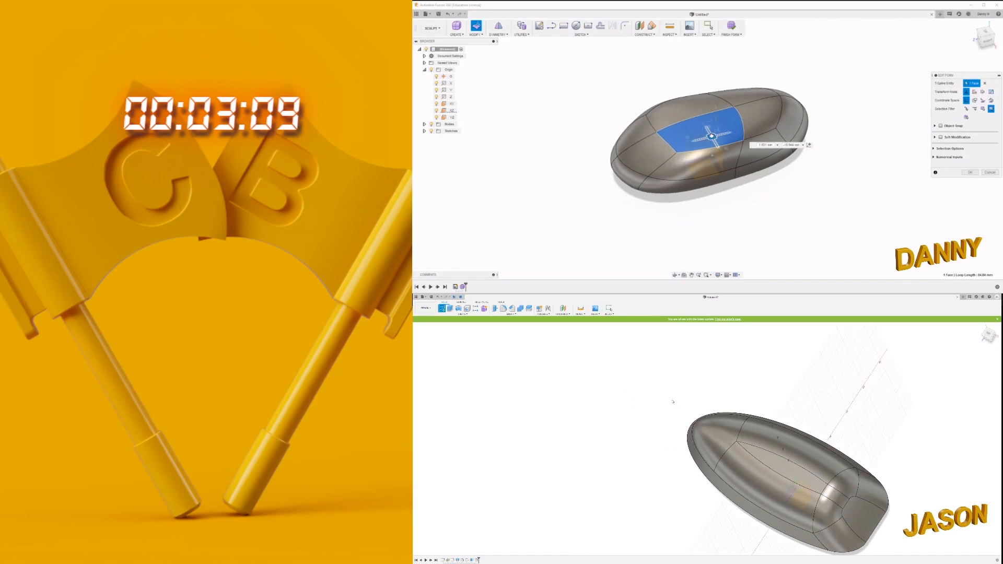
{"action": "scroll", "coordinate": [720, 380], "scroll_direction": "down", "scroll_amount": 2}
{"action": "left_click", "coordinate": [784, 472]}
{"action": "middle_click_drag", "start_coordinate": [742, 157], "coordinate": [800, 193], "text": "shift"}
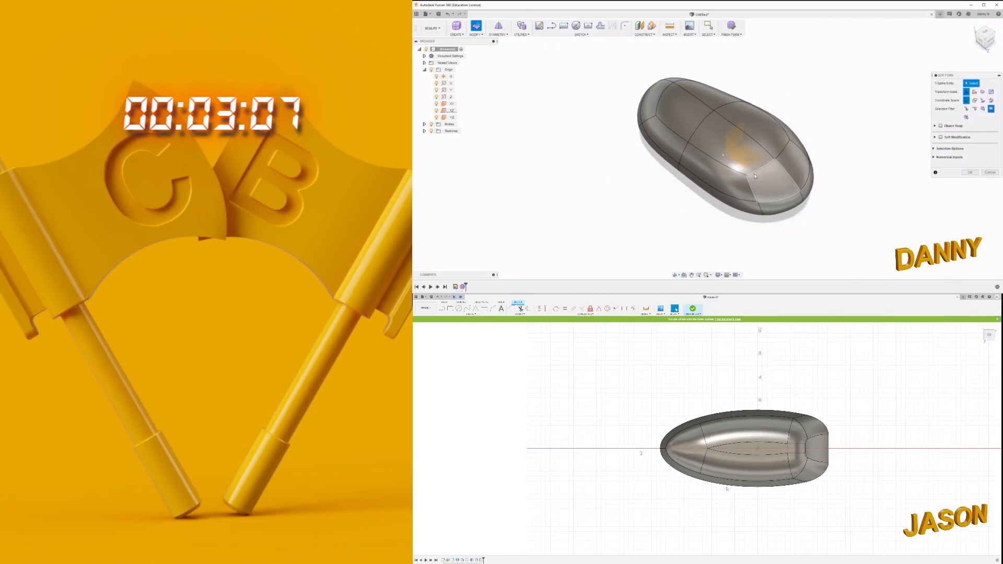
Sketch a lengthwise line from the lower body's centre out past its pointed end, and select a side edge of the upper form
{"action": "scroll", "coordinate": [692, 457], "scroll_direction": "up", "scroll_amount": 4}
{"action": "left_click", "coordinate": [683, 156]}
{"action": "left_click", "coordinate": [442, 309]}
{"action": "mouse_move", "coordinate": [684, 155]}
{"action": "middle_mouse_down", "text": "shift"}
{"action": "mouse_move", "coordinate": [690, 137]}
{"action": "mouse_move", "coordinate": [678, 132]}
{"action": "mouse_move", "coordinate": [706, 154]}
{"action": "middle_mouse_up", "text": "shift"}
{"action": "scroll", "coordinate": [710, 440], "scroll_direction": "down", "scroll_amount": 2}
{"action": "left_click", "coordinate": [625, 441]}
{"action": "key", "text": "Escape"}
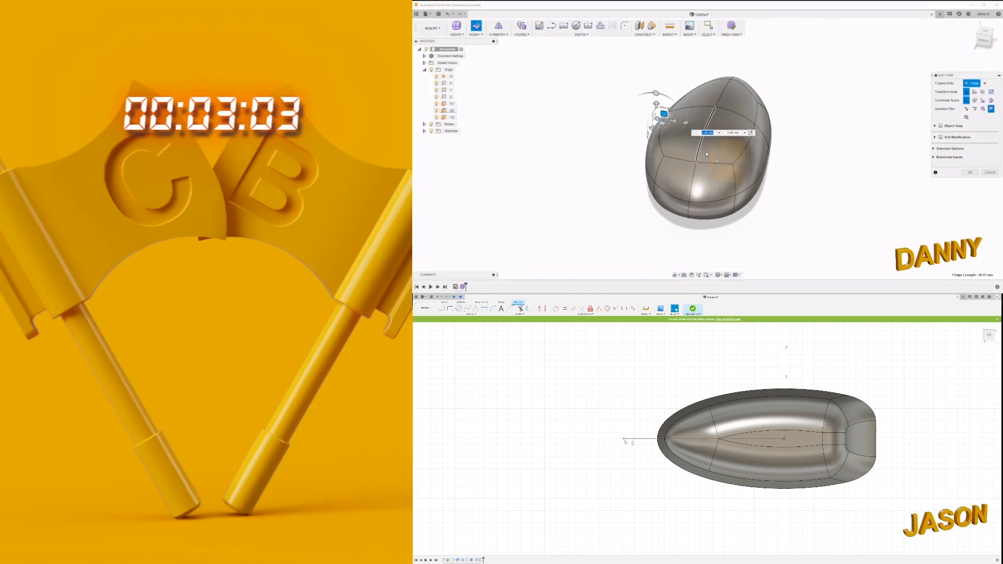
Sketch a slanted line across one side of the lower body's nose, and move the upper form's underside faces vertically
{"action": "left_click", "coordinate": [691, 393]}
{"action": "middle_click_drag", "start_coordinate": [782, 192], "coordinate": [731, 117], "text": "shift"}
{"action": "left_click", "coordinate": [698, 113]}
{"action": "left_click", "coordinate": [671, 136], "text": "ctrl"}
{"action": "middle_click_drag", "start_coordinate": [716, 441], "coordinate": [721, 429]}
{"action": "left_click", "coordinate": [730, 177], "text": "ctrl"}
{"action": "left_click", "coordinate": [756, 166], "text": "ctrl"}
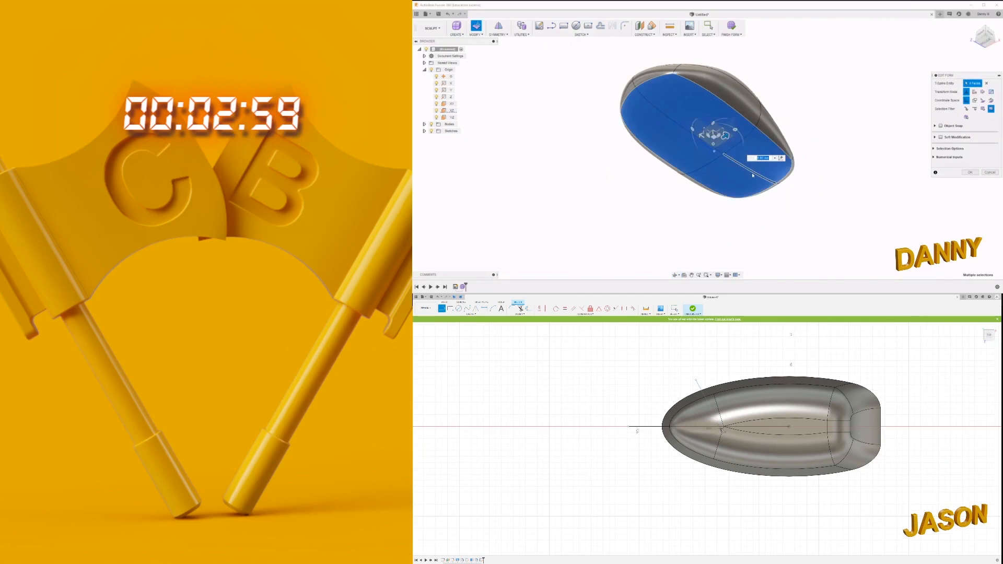
{"action": "middle_click_drag", "start_coordinate": [753, 175], "coordinate": [714, 151], "text": "shift"}
{"action": "key", "text": "Escape"}
{"action": "left_click_drag", "start_coordinate": [710, 140], "coordinate": [709, 189]}
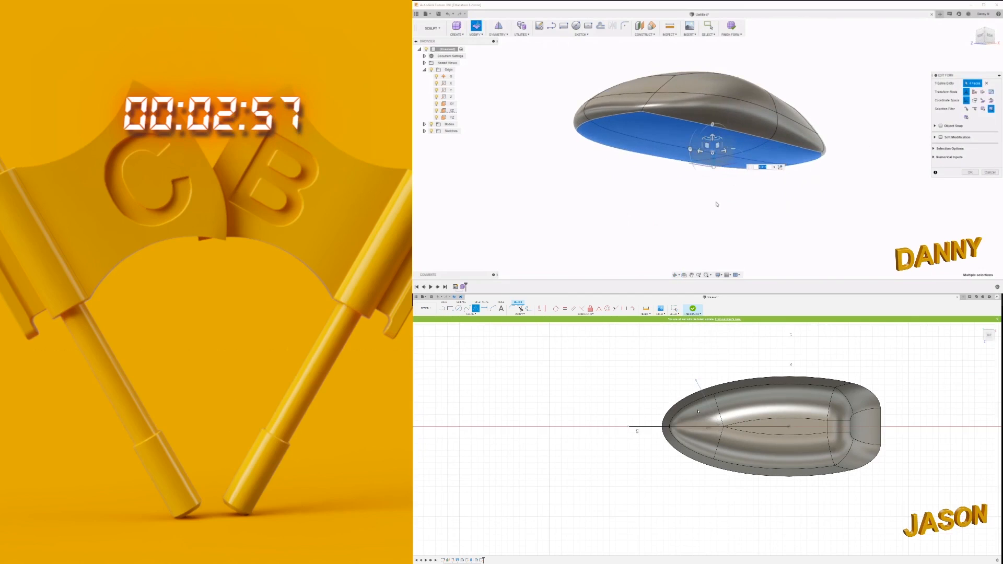
Mirror the slanted line across the lengthwise centre line in the lower sketch
{"action": "middle_click_drag", "start_coordinate": [717, 204], "coordinate": [751, 231], "text": "shift"}
{"action": "key", "text": "Escape"}
{"action": "middle_click_drag", "start_coordinate": [908, 190], "coordinate": [841, 156], "text": "shift"}
{"action": "left_click", "coordinate": [766, 427]}
{"action": "left_click", "coordinate": [786, 109]}
{"action": "key", "text": "Return"}
Raise the selected top face of the upper form and finish editing its shape
{"action": "right_click", "coordinate": [780, 110]}
{"action": "scroll", "coordinate": [724, 430], "scroll_direction": "up", "scroll_amount": 6}
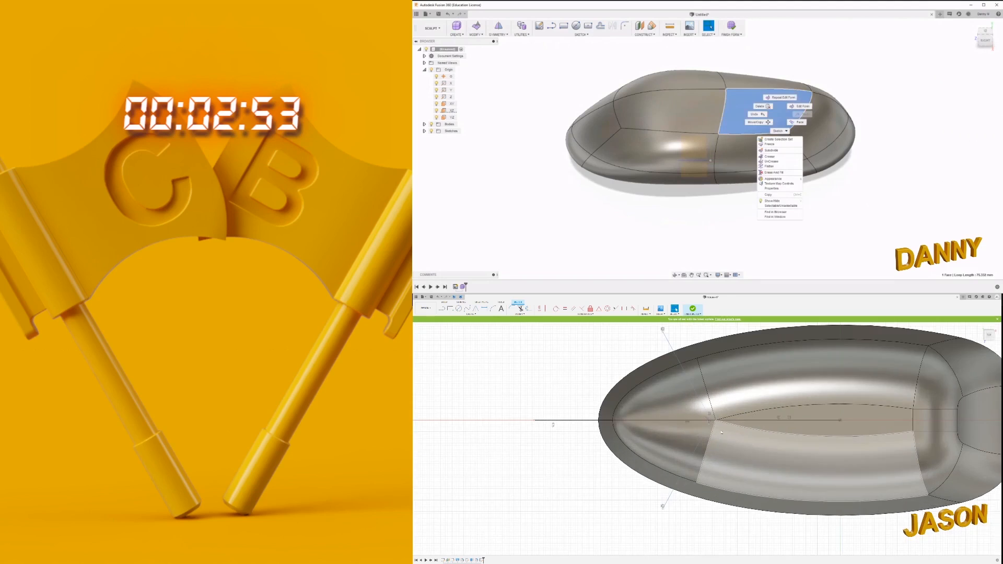
{"action": "left_click", "coordinate": [781, 93]}
{"action": "middle_click_drag", "start_coordinate": [772, 120], "coordinate": [766, 108], "text": "shift"}
{"action": "left_click_drag", "start_coordinate": [756, 99], "coordinate": [756, 85]}
{"action": "key", "text": "Escape"}
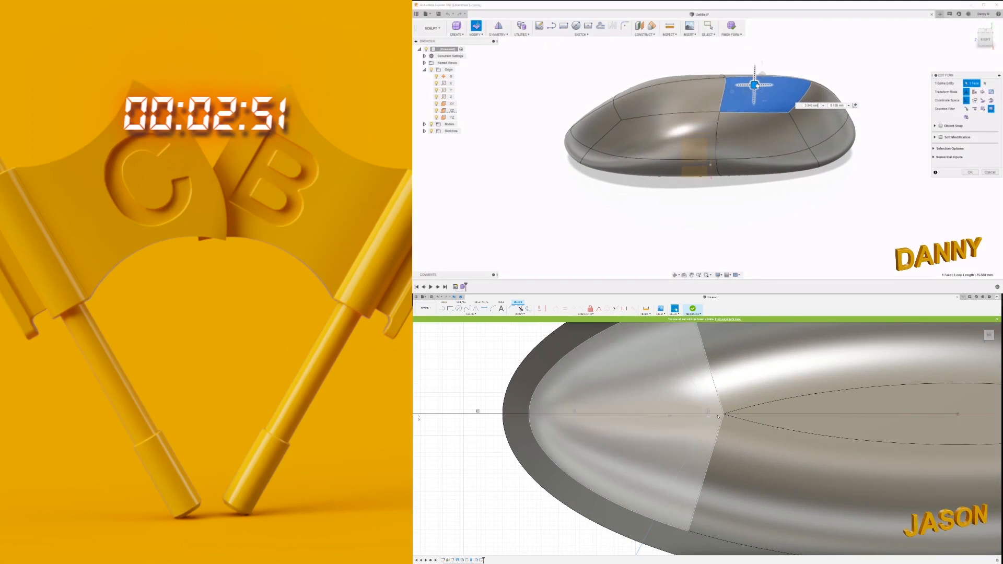
{"action": "scroll", "coordinate": [711, 416], "scroll_direction": "down", "scroll_amount": 3}
{"action": "key", "text": "Escape"}
{"action": "left_click", "coordinate": [970, 172]}
{"action": "scroll", "coordinate": [710, 415], "scroll_direction": "up", "scroll_amount": 8}
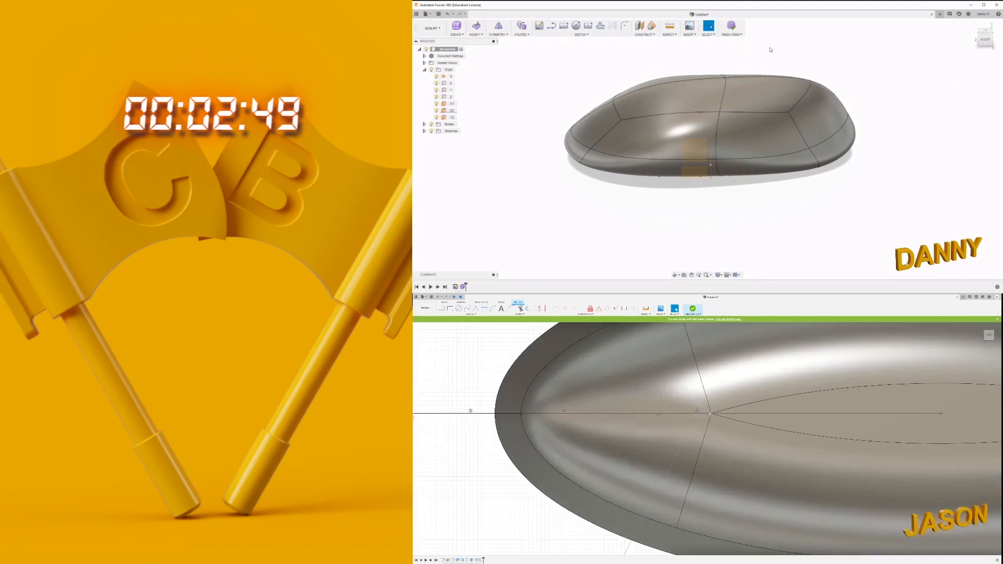
Finish the upper design's form to convert it into a body, and select its underside
{"action": "left_click", "coordinate": [732, 26]}
{"action": "mouse_move", "coordinate": [749, 159]}
{"action": "middle_mouse_down", "text": "shift"}
{"action": "mouse_move", "coordinate": [753, 94]}
{"action": "mouse_move", "coordinate": [789, 57]}
{"action": "middle_mouse_up", "text": "shift"}
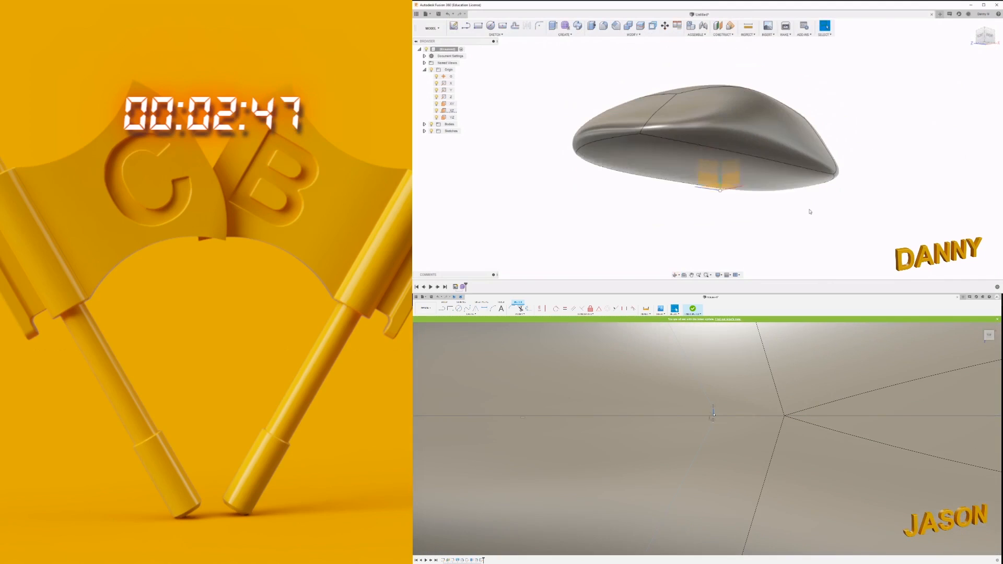
{"action": "left_click", "coordinate": [764, 183]}
{"action": "middle_click_drag", "start_coordinate": [764, 191], "coordinate": [729, 183], "text": "shift"}
{"action": "left_click", "coordinate": [718, 417]}
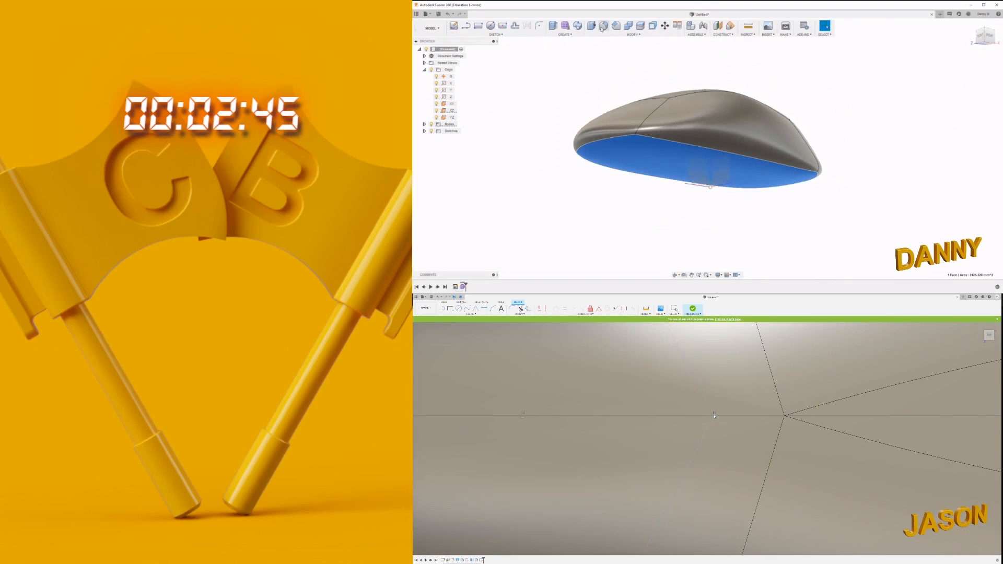
{"action": "scroll", "coordinate": [715, 416], "scroll_direction": "down", "scroll_amount": 10}
Create a construction plane offset upward from the XZ plane through the base of the upper body
{"action": "left_click", "coordinate": [718, 26]}
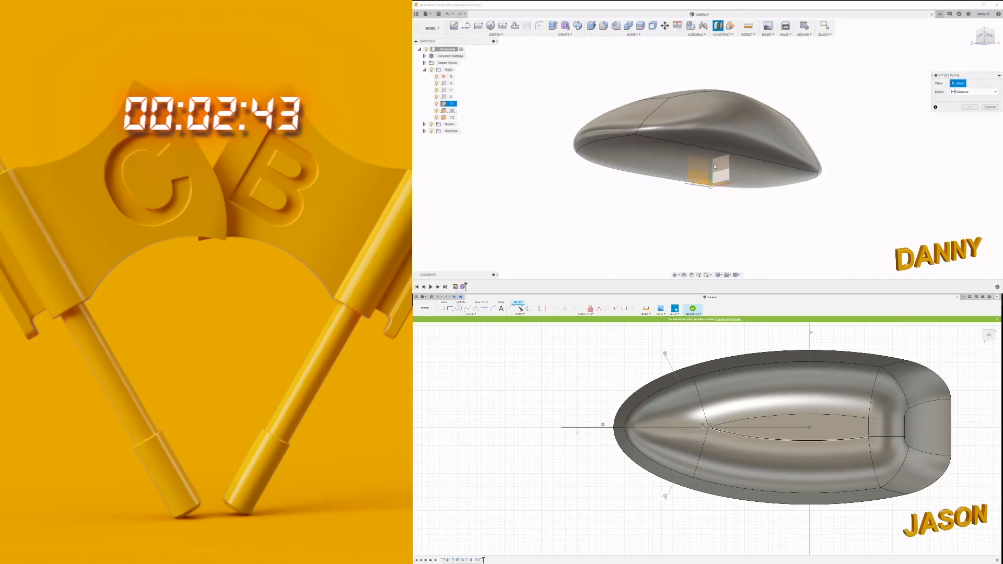
{"action": "scroll", "coordinate": [661, 403], "scroll_direction": "down", "scroll_amount": 2}
{"action": "left_click_drag", "start_coordinate": [688, 163], "coordinate": [688, 142]}
{"action": "middle_click_drag", "start_coordinate": [661, 403], "coordinate": [683, 417]}
{"action": "middle_click_drag", "start_coordinate": [695, 144], "coordinate": [677, 155], "text": "shift"}
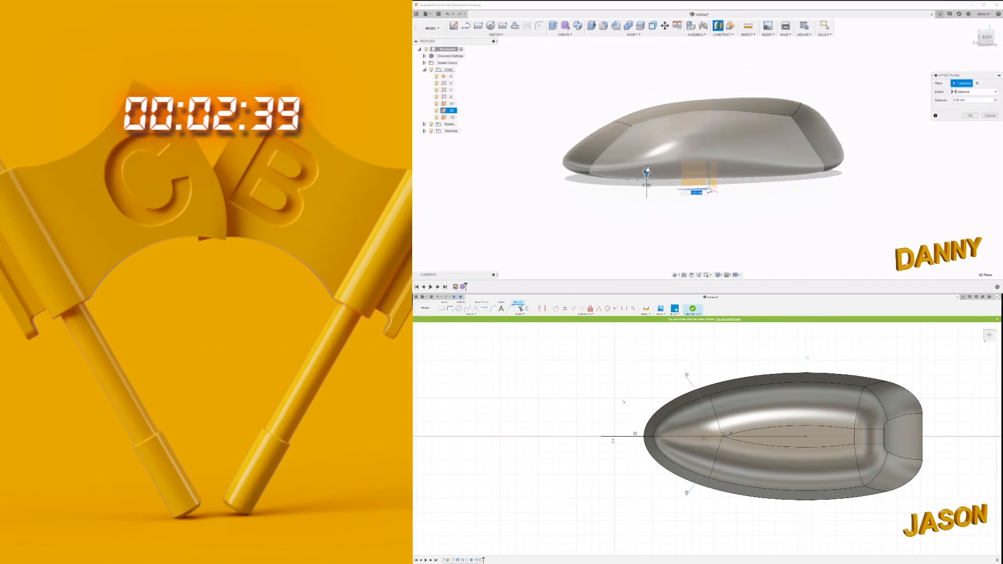
{"action": "left_click_drag", "start_coordinate": [646, 173], "coordinate": [646, 164]}
{"action": "middle_click_drag", "start_coordinate": [625, 402], "coordinate": [630, 405]}
{"action": "mouse_move", "coordinate": [774, 151]}
{"action": "middle_mouse_down", "text": "shift"}
{"action": "mouse_move", "coordinate": [732, 156]}
{"action": "mouse_move", "coordinate": [781, 160]}
{"action": "middle_mouse_up", "text": "shift"}
{"action": "left_click", "coordinate": [691, 381]}
{"action": "key", "text": "Escape"}
{"action": "middle_click_drag", "start_coordinate": [691, 405], "coordinate": [693, 396]}
{"action": "left_click", "coordinate": [653, 26]}
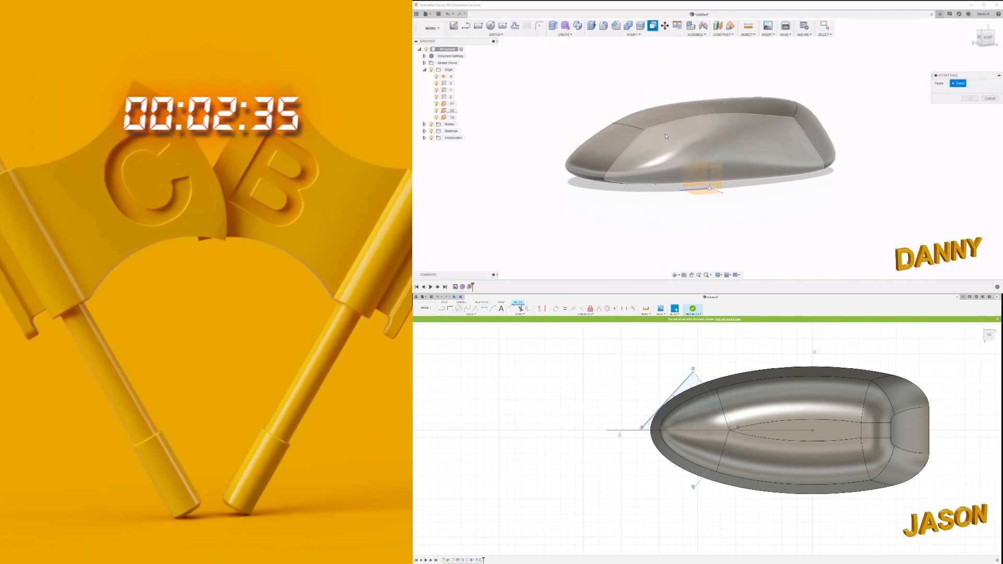
{"action": "left_click", "coordinate": [666, 137]}
{"action": "key", "text": "Escape"}
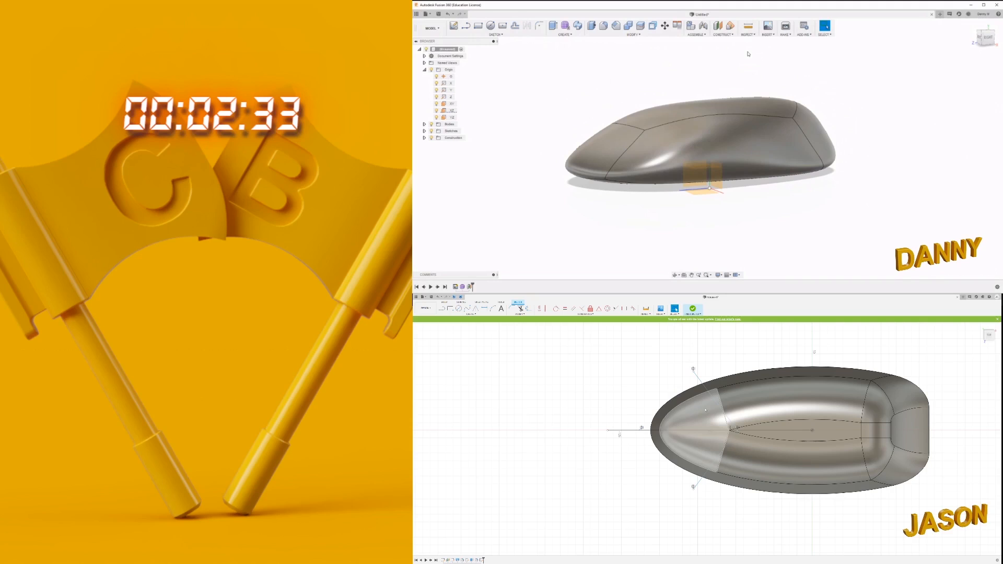
Split the upper body with the offset plane, and connect the slanted lines' outer ends to the centre line in the lower sketch
{"action": "left_click", "coordinate": [640, 26]}
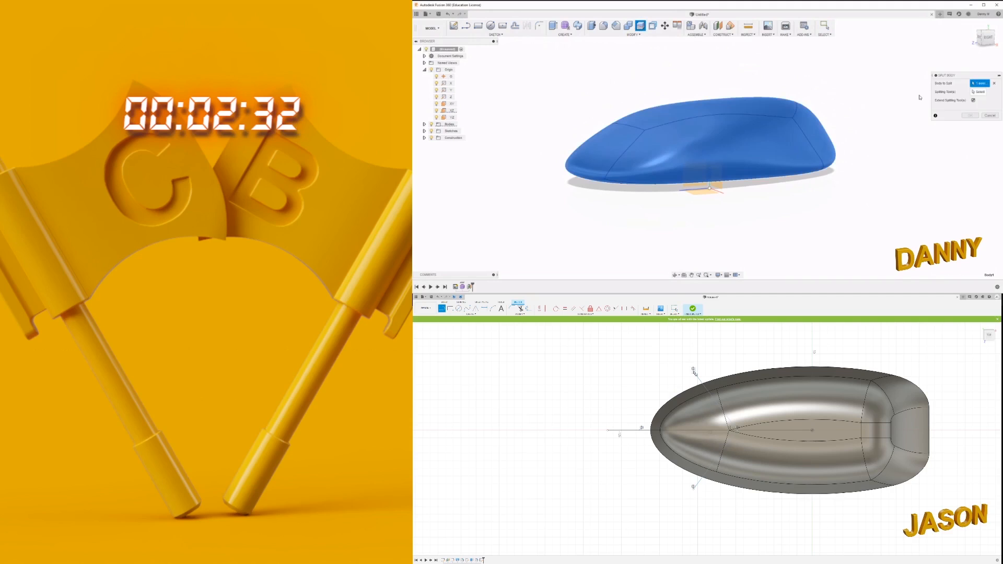
{"action": "left_click", "coordinate": [620, 432]}
{"action": "left_click", "coordinate": [431, 124]}
{"action": "left_click", "coordinate": [687, 167]}
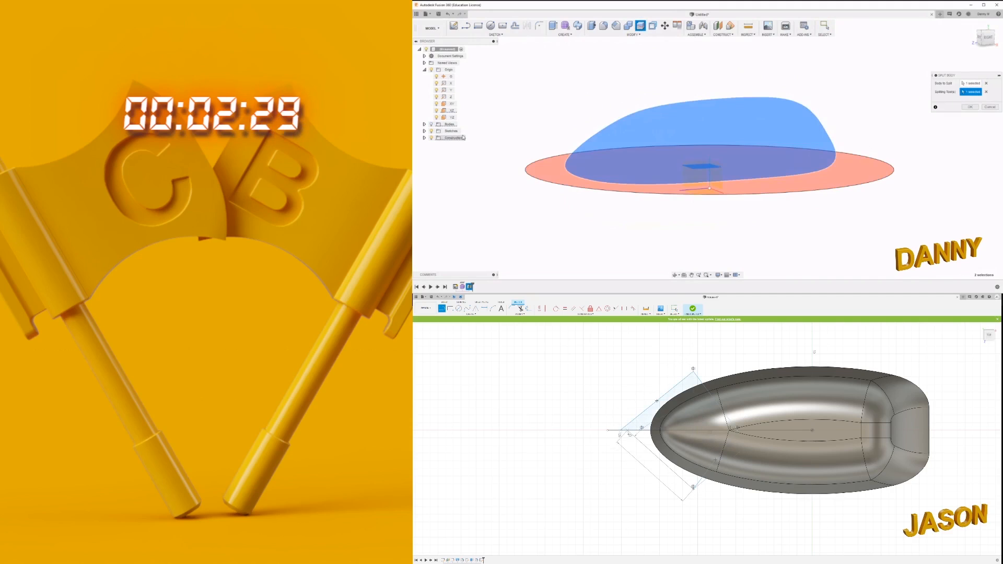
{"action": "key", "text": "Escape"}
{"action": "left_click", "coordinate": [432, 126]}
{"action": "key", "text": "Return"}
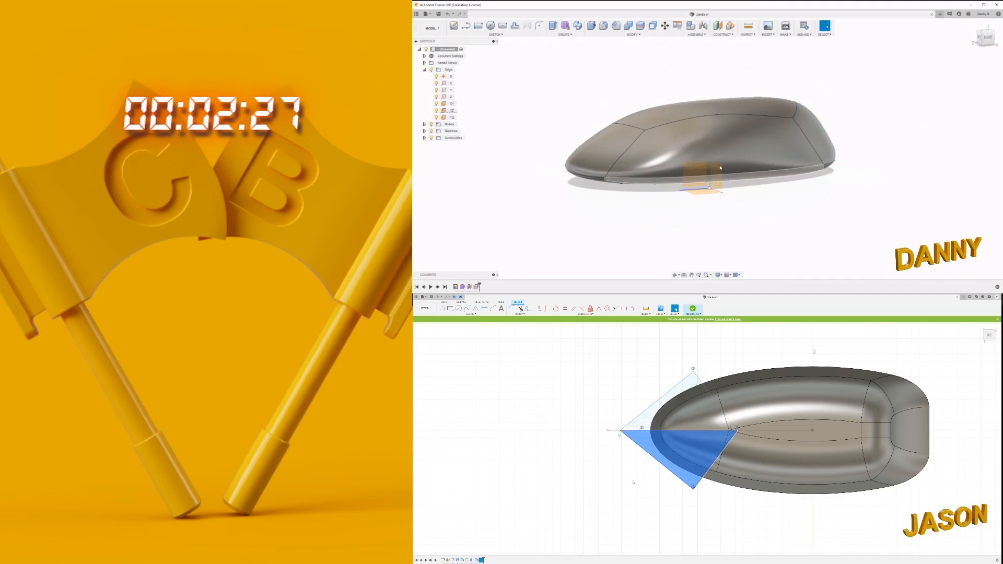
Hide the split-off bottom body in the upper design, and offset the centre line of the lower sketch to one side
{"action": "scroll", "coordinate": [625, 452], "scroll_direction": "up", "scroll_amount": 2}
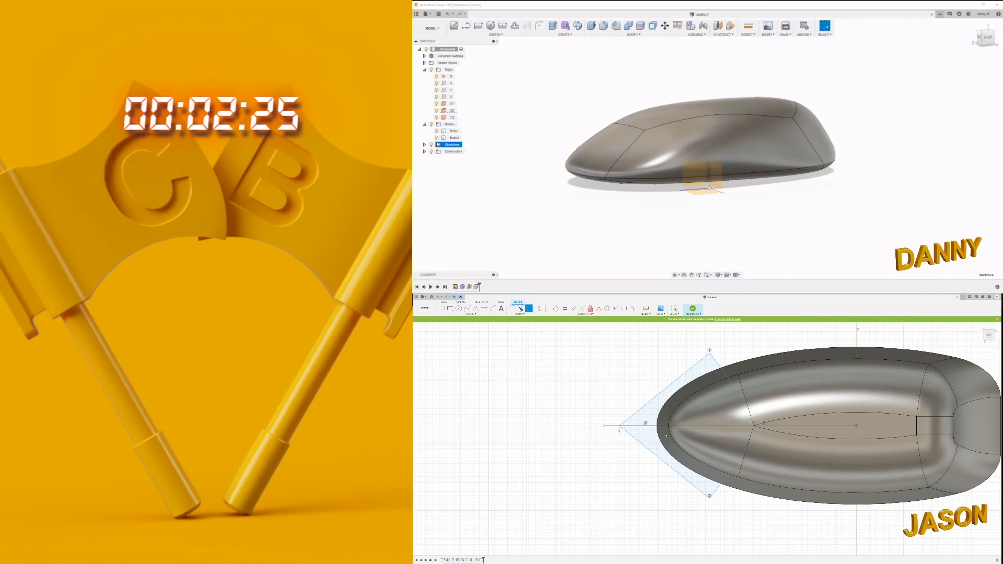
{"action": "scroll", "coordinate": [667, 435], "scroll_direction": "up", "scroll_amount": 2}
{"action": "left_click", "coordinate": [437, 137]}
{"action": "left_click", "coordinate": [436, 138]}
{"action": "left_click", "coordinate": [667, 424]}
{"action": "left_click", "coordinate": [437, 132]}
{"action": "middle_click_drag", "start_coordinate": [518, 205], "coordinate": [526, 169], "text": "shift"}
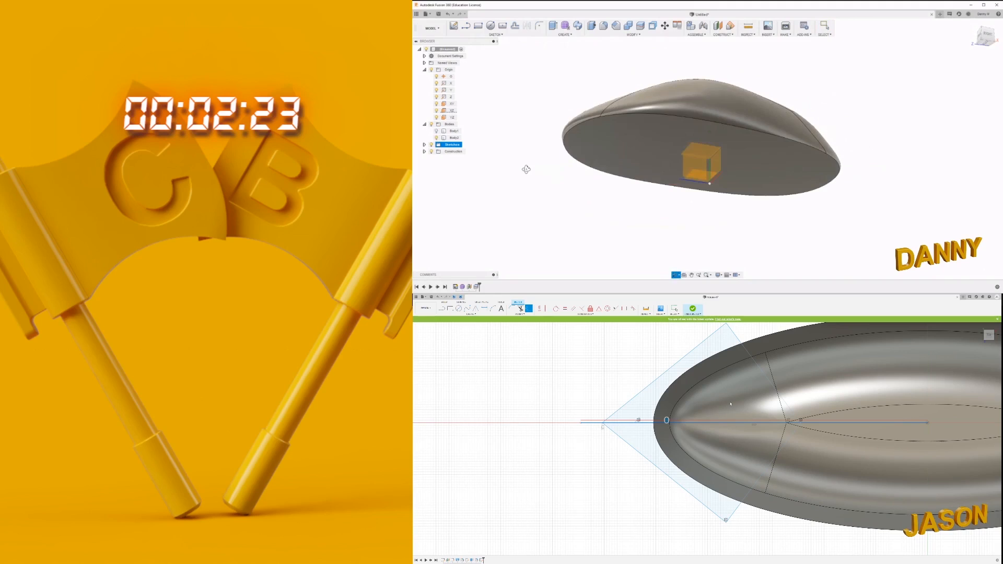
Fillet the edge around the upper body's flat underside, and offset the lower sketch's centre line to its other side
{"action": "left_click", "coordinate": [603, 26]}
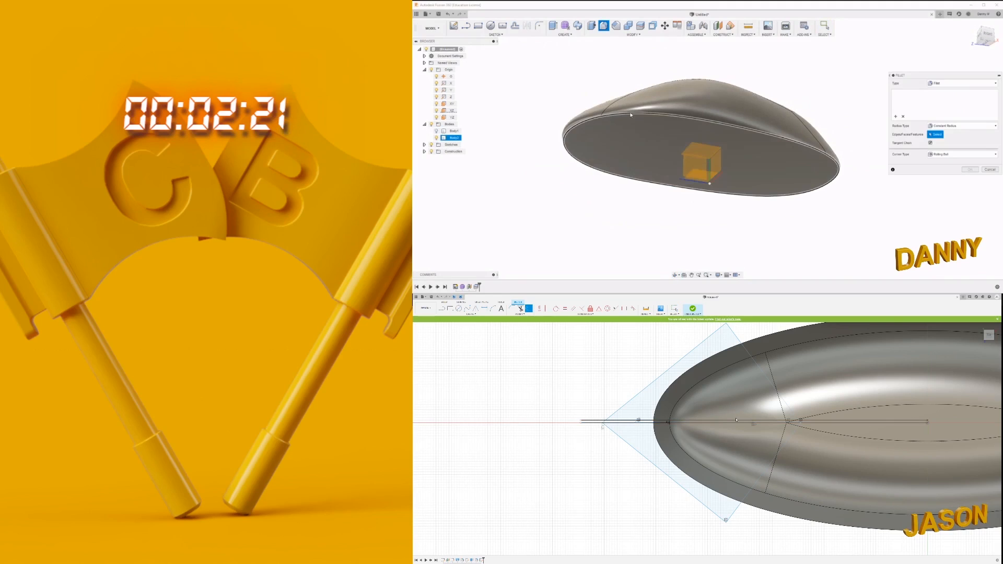
{"action": "left_click", "coordinate": [653, 116]}
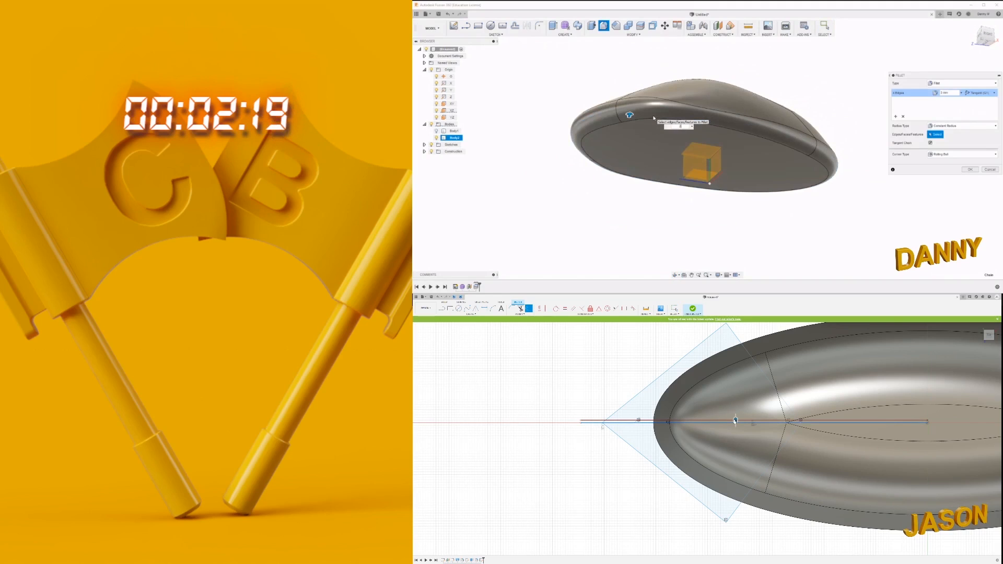
{"action": "key", "text": "Return"}
{"action": "key", "text": "Return"}
Try to shell the whole upper body, and undo the fillet around its underside
{"action": "scroll", "coordinate": [734, 421], "scroll_direction": "up", "scroll_amount": 5}
{"action": "middle_click_drag", "start_coordinate": [653, 117], "coordinate": [649, 97], "text": "shift"}
{"action": "left_click", "coordinate": [619, 35]}
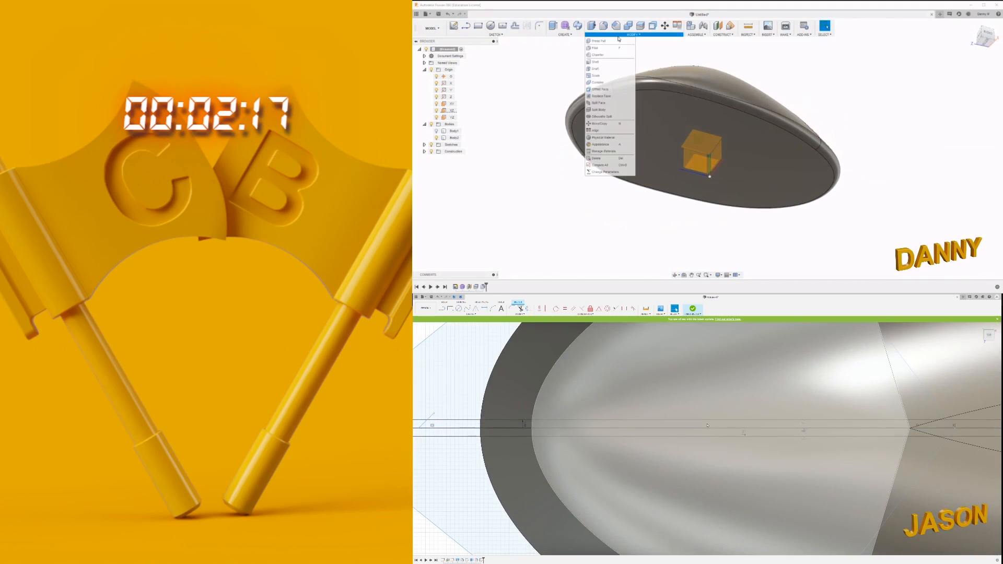
{"action": "left_click", "coordinate": [595, 62]}
{"action": "left_click", "coordinate": [616, 128]}
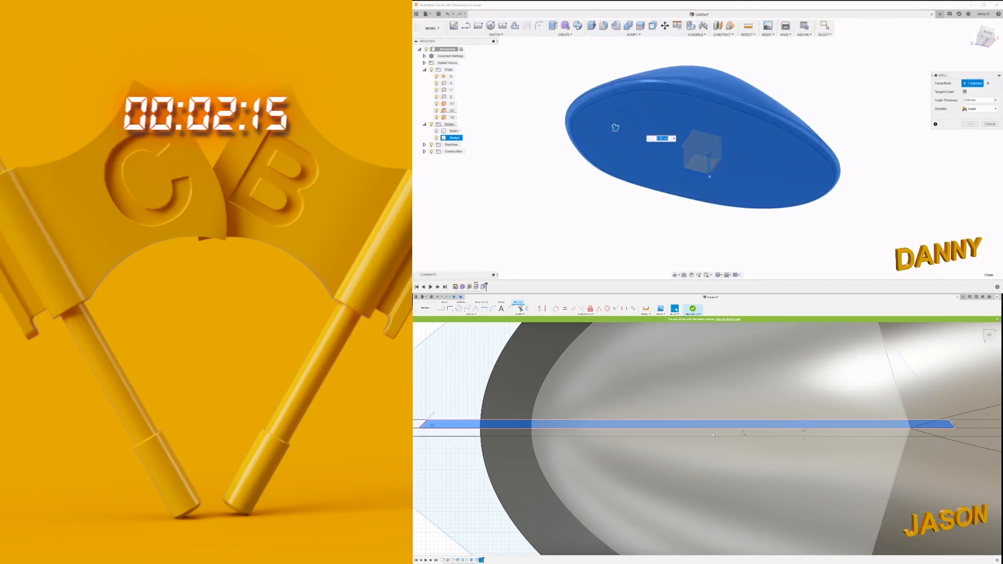
{"action": "key", "text": "ctrl+z"}
Cut a narrow groove through the lower body's nose by extruding the strip profiles, and try to shell the upper body from its underside
{"action": "left_click", "coordinate": [713, 433]}
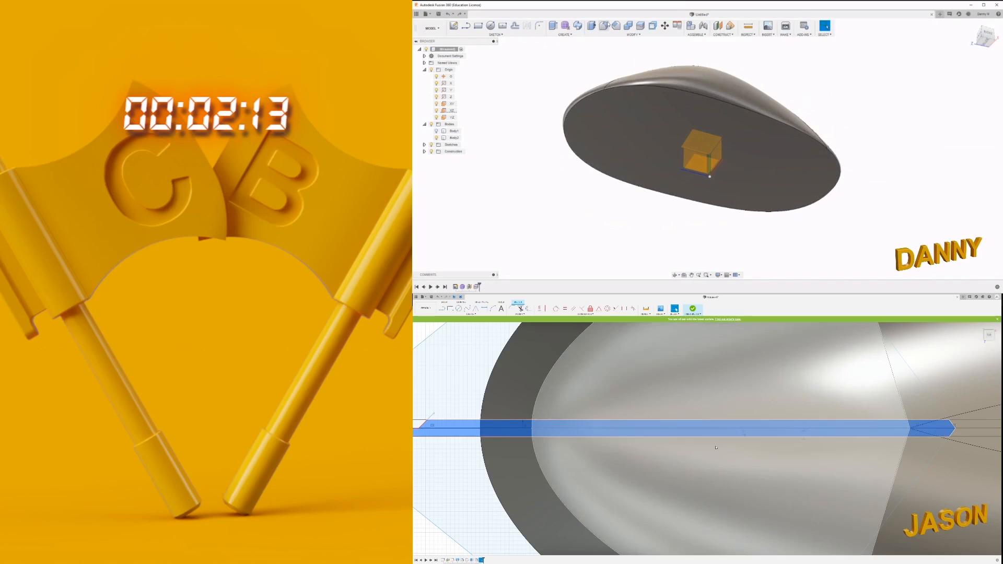
{"action": "scroll", "coordinate": [696, 434], "scroll_direction": "down", "scroll_amount": 5}
{"action": "left_click", "coordinate": [633, 35]}
{"action": "middle_click_drag", "start_coordinate": [695, 435], "coordinate": [712, 432], "text": "shift"}
{"action": "left_click", "coordinate": [596, 62]}
{"action": "left_click", "coordinate": [682, 120]}
{"action": "key", "text": "e"}
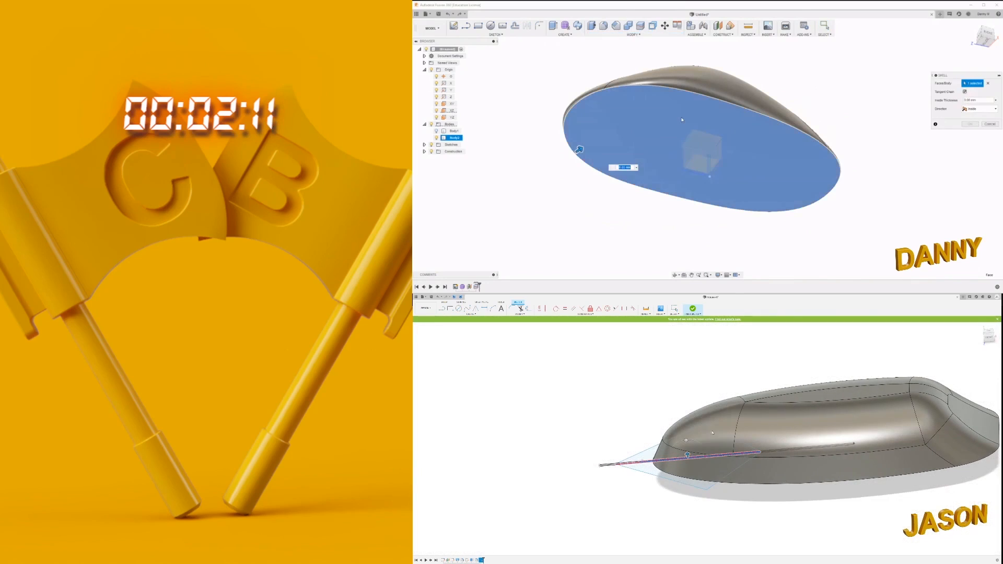
{"action": "left_click_drag", "start_coordinate": [685, 435], "coordinate": [682, 398]}
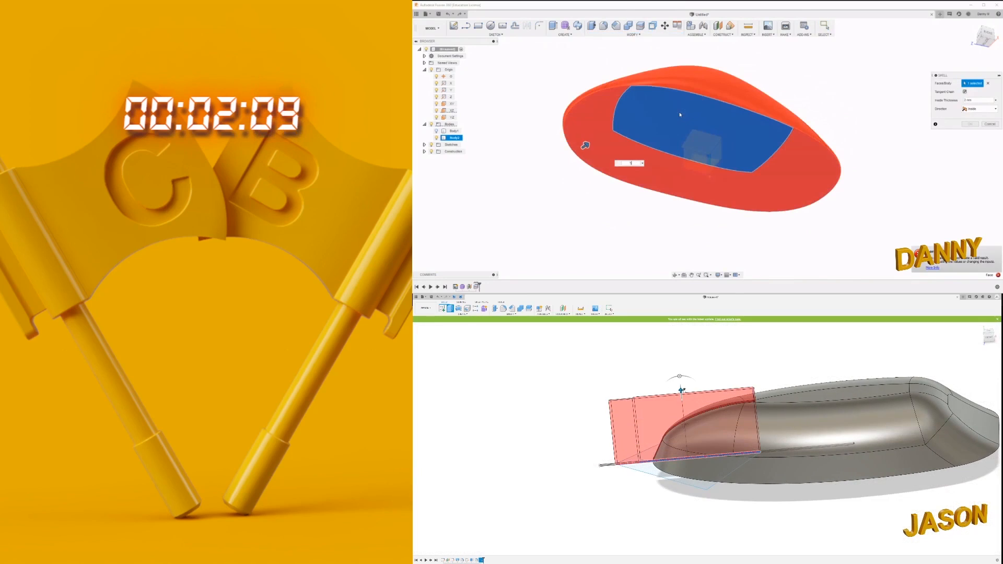
{"action": "key", "text": "Return"}
{"action": "middle_click_drag", "start_coordinate": [685, 380], "coordinate": [679, 405], "text": "shift"}
{"action": "type", "text": "11"}
{"action": "key", "text": "Return"}
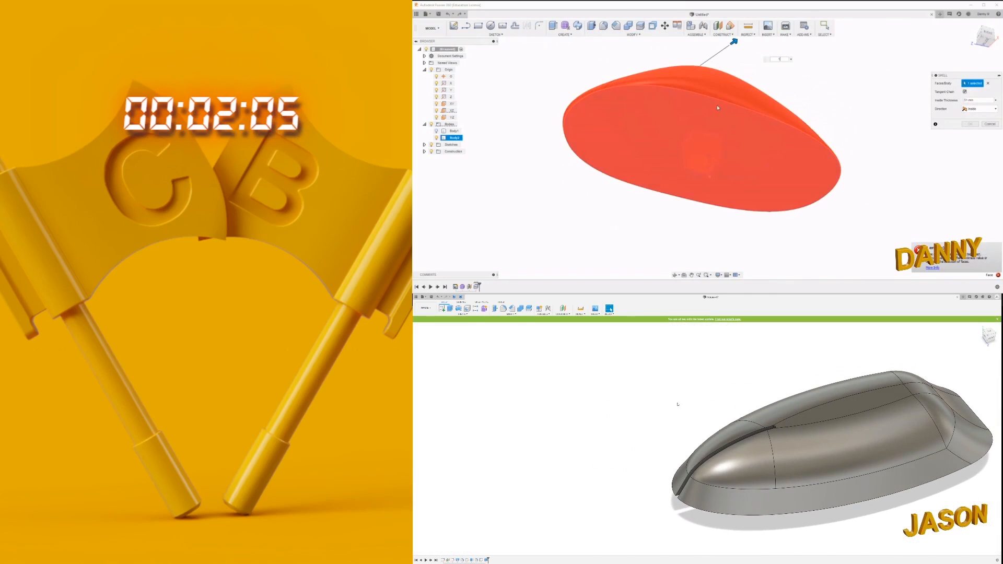
{"action": "type", "text": "1"}
{"action": "key", "text": "Escape"}
Move the upper design's splitting plane slightly by editing its offset, and show the nose sketch in the lower design
{"action": "middle_click_drag", "start_coordinate": [638, 152], "coordinate": [627, 209], "text": "shift"}
{"action": "left_click", "coordinate": [431, 376]}
{"action": "double_click", "coordinate": [469, 288]}
{"action": "left_click_drag", "start_coordinate": [708, 158], "coordinate": [709, 151]}
{"action": "left_click", "coordinate": [970, 116]}
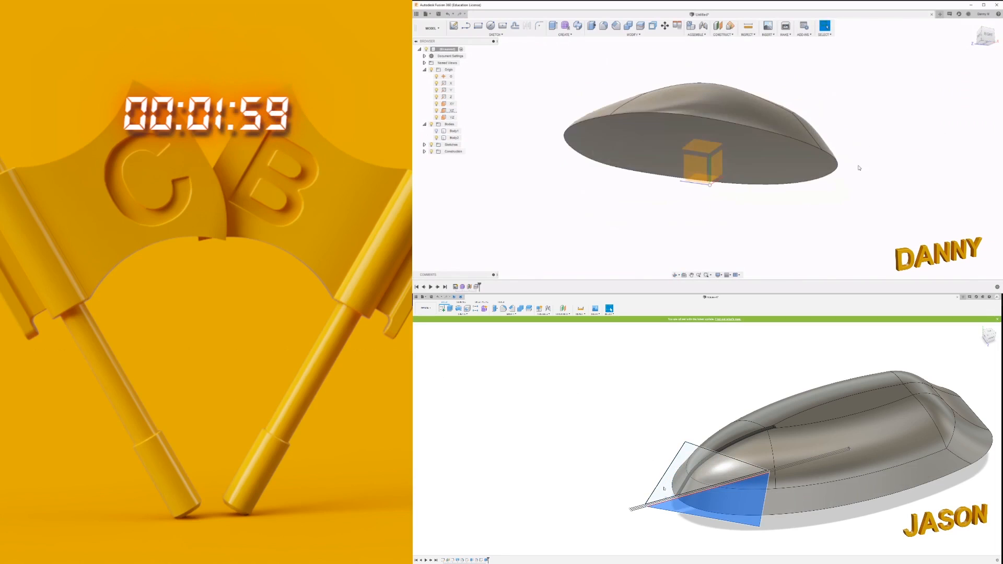
Shell the upper body from its flat underside, and start an Extrude of the lower design's nose profiles
{"action": "left_click", "coordinate": [634, 34]}
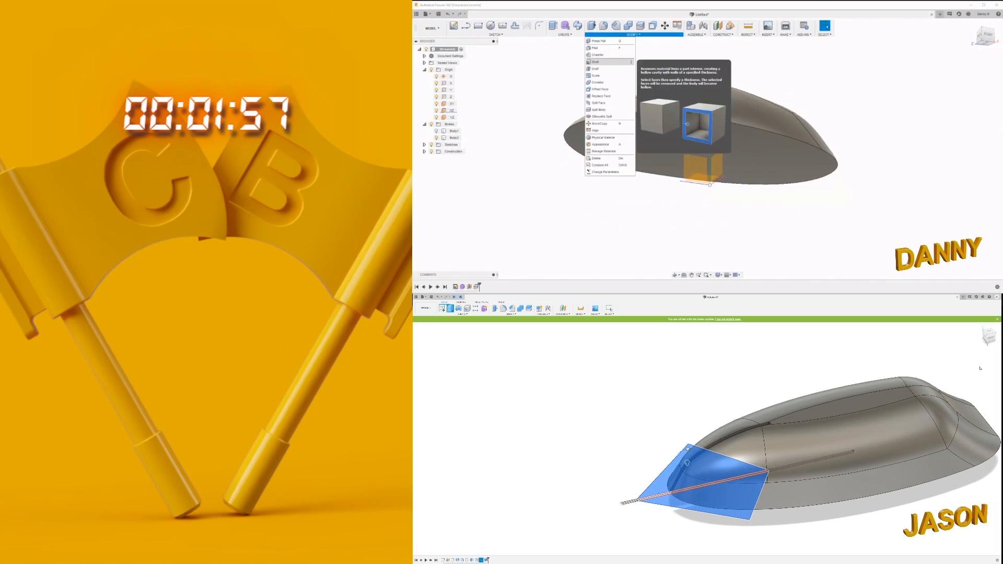
{"action": "left_click", "coordinate": [600, 68]}
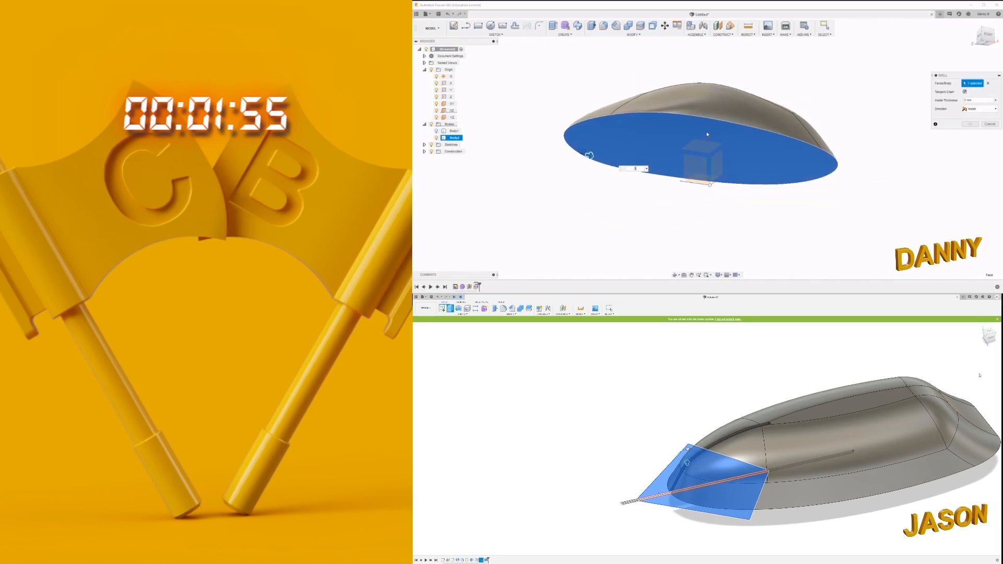
{"action": "middle_click_drag", "start_coordinate": [837, 150], "coordinate": [613, 54], "text": "shift"}
{"action": "middle_click_drag", "start_coordinate": [956, 365], "coordinate": [926, 345], "text": "shift"}
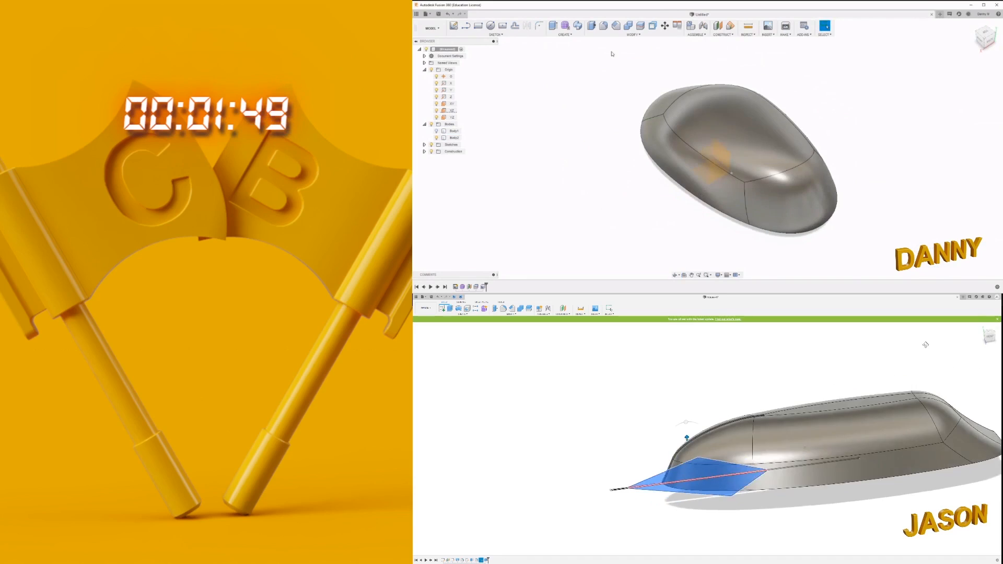
{"action": "middle_click_drag", "start_coordinate": [613, 54], "coordinate": [661, 112], "text": "shift"}
{"action": "middle_click_drag", "start_coordinate": [926, 345], "coordinate": [896, 354], "text": "shift"}
{"action": "middle_click_drag", "start_coordinate": [661, 112], "coordinate": [713, 172], "text": "shift"}
{"action": "middle_click_drag", "start_coordinate": [895, 354], "coordinate": [936, 352]}
{"action": "middle_click_drag", "start_coordinate": [712, 171], "coordinate": [717, 166], "text": "shift"}
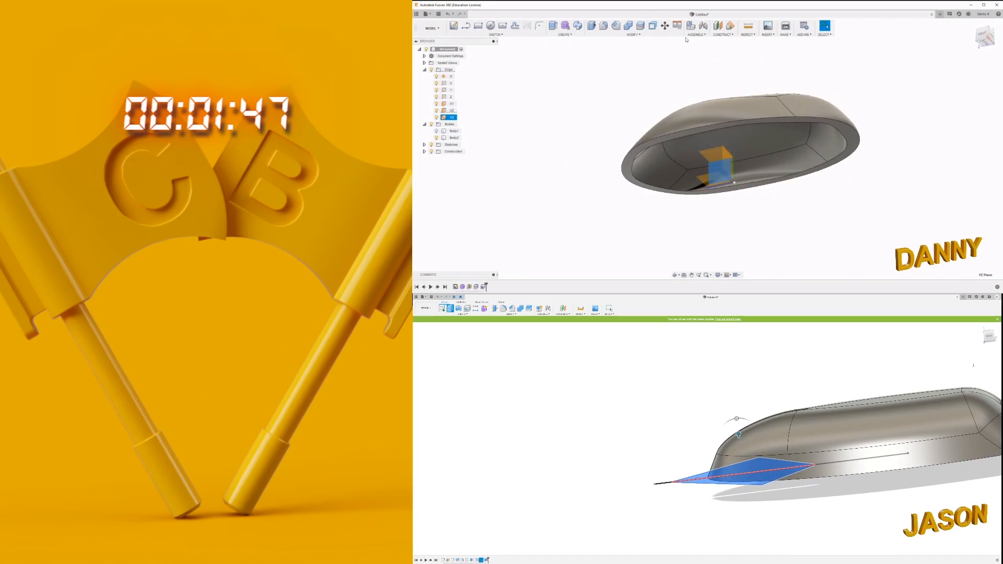
Split the shelled upper body lengthwise along the YZ plane, and set the lower nose extrusion's distance freehand
{"action": "middle_click_drag", "start_coordinate": [689, 73], "coordinate": [662, 66], "text": "shift"}
{"action": "left_click", "coordinate": [641, 26]}
{"action": "left_click", "coordinate": [692, 129]}
{"action": "left_click_drag", "start_coordinate": [730, 370], "coordinate": [738, 422]}
{"action": "left_click", "coordinate": [971, 108]}
Create a plane offset about 17 mm from the XY plane in the upper design, and cut the nose profiles into the lower body
{"action": "middle_click_drag", "start_coordinate": [860, 142], "coordinate": [857, 128], "text": "shift"}
{"action": "middle_click_drag", "start_coordinate": [805, 344], "coordinate": [806, 358], "text": "shift"}
{"action": "left_click", "coordinate": [669, 35]}
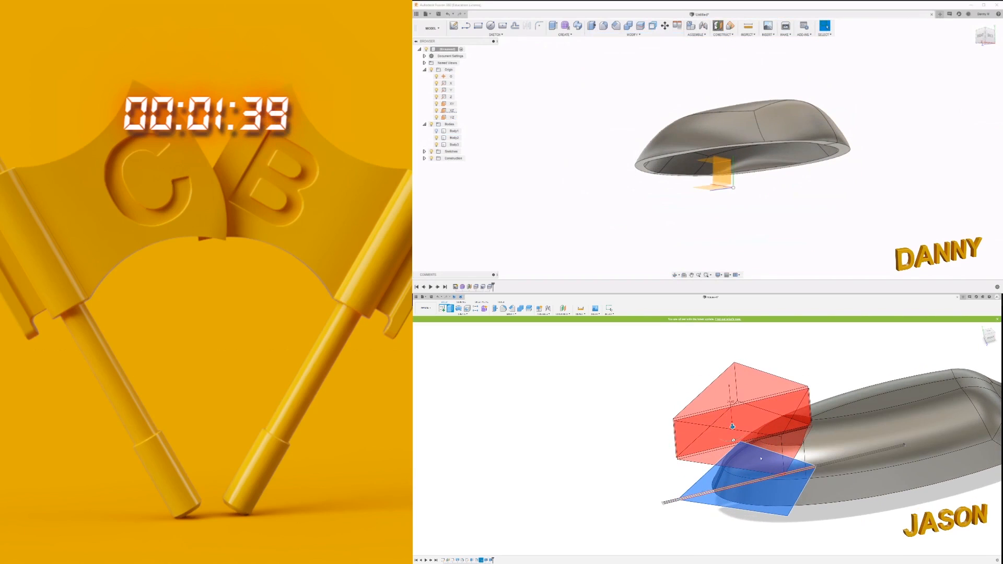
{"action": "left_click", "coordinate": [718, 26]}
{"action": "key", "text": "Return"}
{"action": "left_click", "coordinate": [723, 175]}
{"action": "scroll", "coordinate": [774, 447], "scroll_direction": "up", "scroll_amount": 3}
{"action": "left_click_drag", "start_coordinate": [707, 150], "coordinate": [754, 138]}
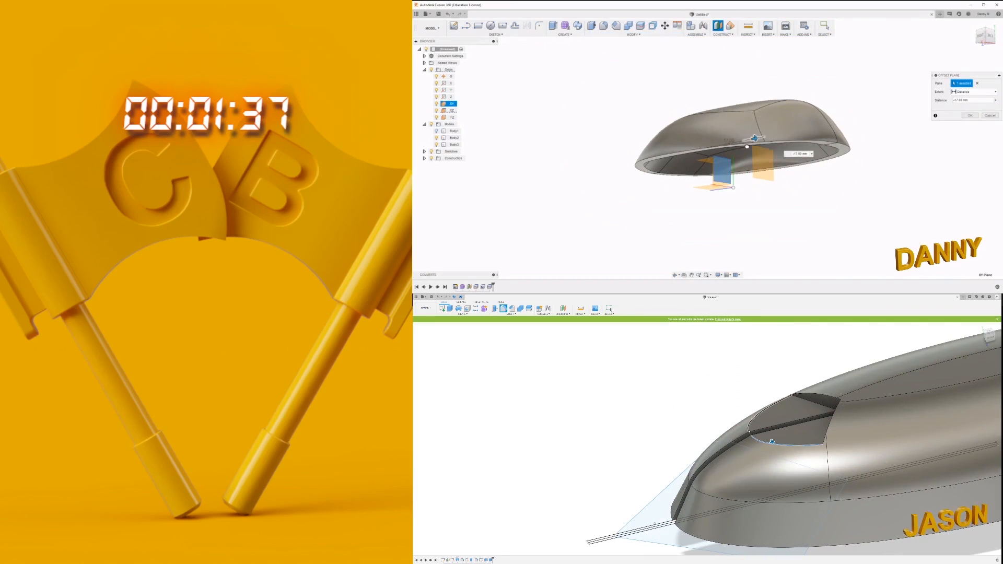
Split one half of the upper mouse crosswise with the offset plane
{"action": "left_click", "coordinate": [643, 27]}
{"action": "left_click", "coordinate": [749, 121]}
{"action": "middle_click_drag", "start_coordinate": [764, 369], "coordinate": [776, 395], "text": "shift"}
{"action": "left_click", "coordinate": [971, 92]}
{"action": "left_click", "coordinate": [765, 166]}
{"action": "left_click", "coordinate": [971, 107]}
Reopen the upper design's offset plane to adjust its distance, and undo the recess cut in the lower body's nose
{"action": "middle_click_drag", "start_coordinate": [883, 160], "coordinate": [847, 200], "text": "shift"}
{"action": "middle_click_drag", "start_coordinate": [777, 395], "coordinate": [775, 384], "text": "shift"}
{"action": "middle_click_drag", "start_coordinate": [847, 200], "coordinate": [565, 253], "text": "shift"}
{"action": "key", "text": "ctrl+z"}
{"action": "middle_click_drag", "start_coordinate": [604, 423], "coordinate": [668, 403], "text": "shift"}
{"action": "double_click", "coordinate": [498, 287]}
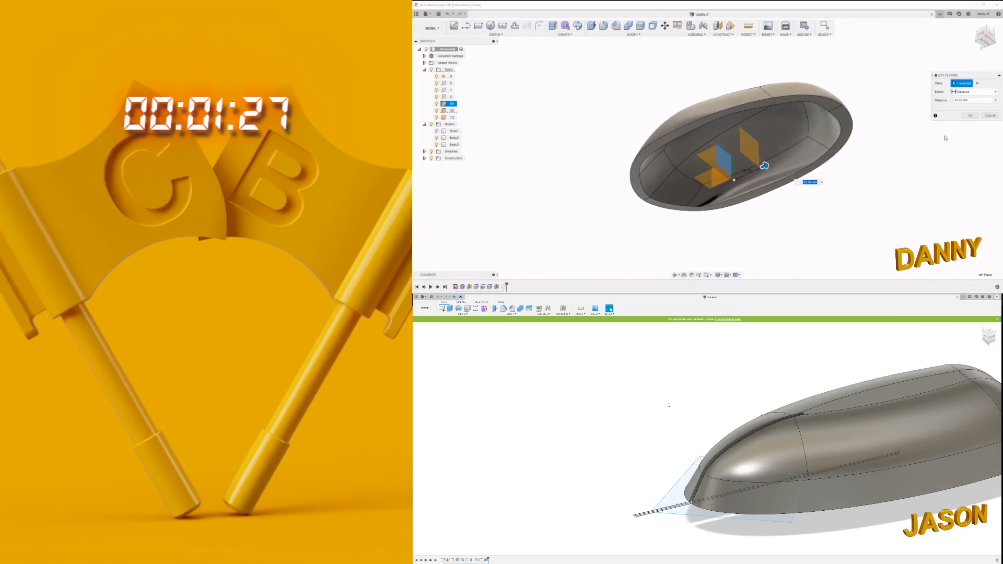
{"action": "middle_click_drag", "start_coordinate": [893, 174], "coordinate": [679, 230], "text": "shift"}
{"action": "left_click", "coordinate": [905, 445]}
Split the other half of the upper mouse crosswise with the same offset plane
{"action": "left_click", "coordinate": [641, 26]}
{"action": "key", "text": "Escape"}
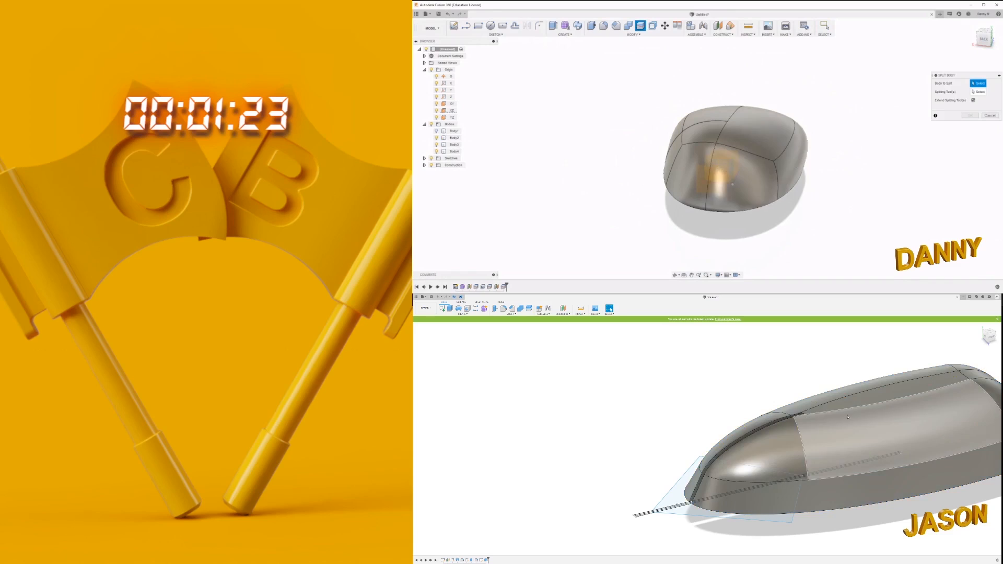
{"action": "scroll", "coordinate": [808, 428], "scroll_direction": "down", "scroll_amount": 3}
{"action": "left_click", "coordinate": [454, 137]}
{"action": "mouse_move", "coordinate": [857, 369]}
{"action": "middle_mouse_down", "text": "shift"}
{"action": "mouse_move", "coordinate": [895, 404]}
{"action": "mouse_move", "coordinate": [872, 377]}
{"action": "middle_mouse_up", "text": "shift"}
{"action": "left_click", "coordinate": [979, 92]}
{"action": "middle_click_drag", "start_coordinate": [855, 192], "coordinate": [831, 140], "text": "shift"}
{"action": "middle_click_drag", "start_coordinate": [871, 378], "coordinate": [926, 424], "text": "shift"}
{"action": "left_click", "coordinate": [722, 154]}
{"action": "left_click", "coordinate": [968, 109]}
Fillet the edge around the lower body's flat underside
{"action": "middle_click_drag", "start_coordinate": [844, 171], "coordinate": [901, 220], "text": "shift"}
{"action": "middle_click_drag", "start_coordinate": [926, 424], "coordinate": [923, 422], "text": "shift"}
{"action": "middle_click_drag", "start_coordinate": [900, 220], "coordinate": [903, 180], "text": "shift"}
{"action": "middle_click_drag", "start_coordinate": [923, 421], "coordinate": [925, 419], "text": "shift"}
{"action": "key", "text": "f"}
{"action": "middle_click_drag", "start_coordinate": [903, 180], "coordinate": [891, 112], "text": "shift"}
{"action": "left_click", "coordinate": [903, 472]}
{"action": "scroll", "coordinate": [617, 126], "scroll_direction": "down", "scroll_amount": 3}
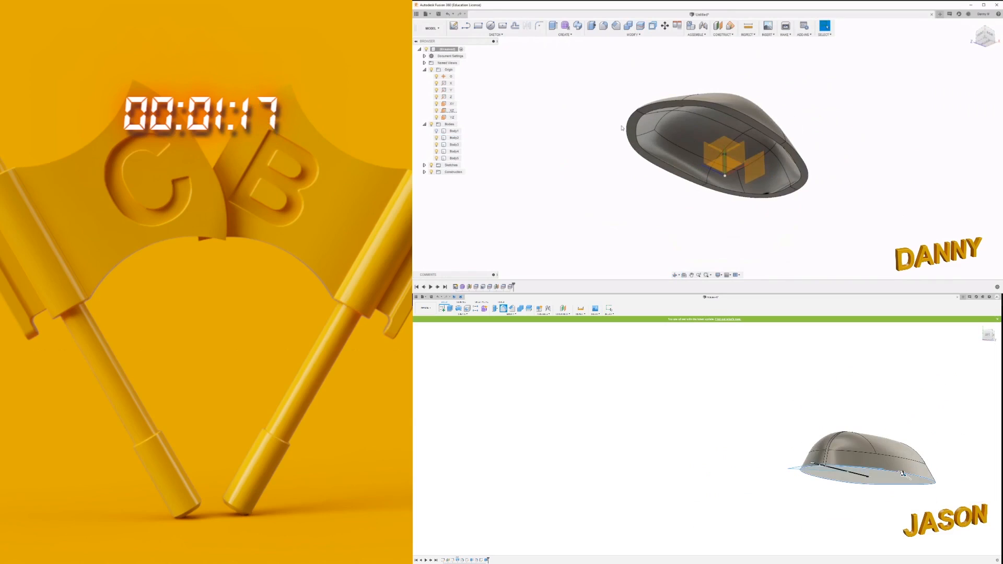
{"action": "scroll", "coordinate": [615, 127], "scroll_direction": "up", "scroll_amount": 4}
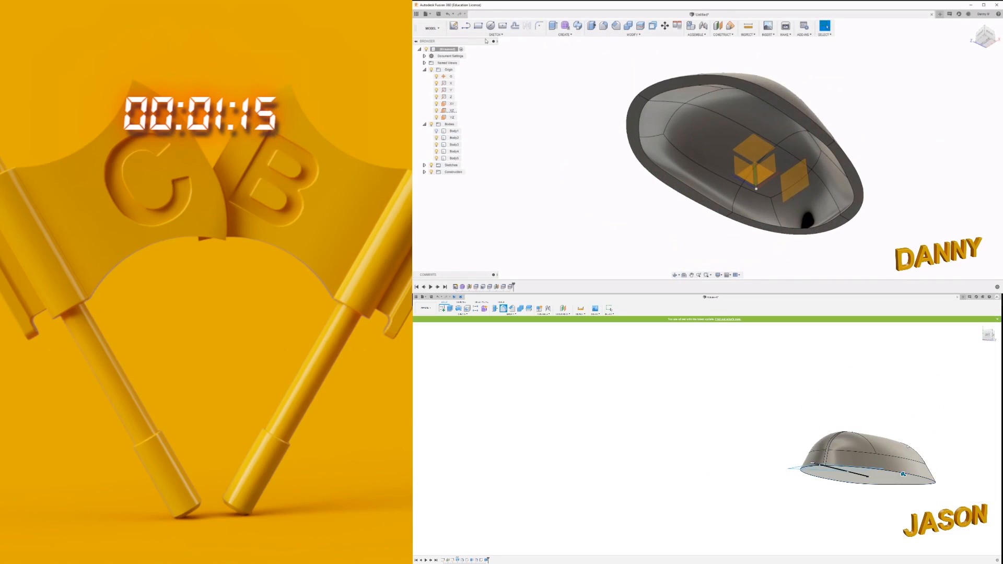
{"action": "left_click", "coordinate": [427, 62]}
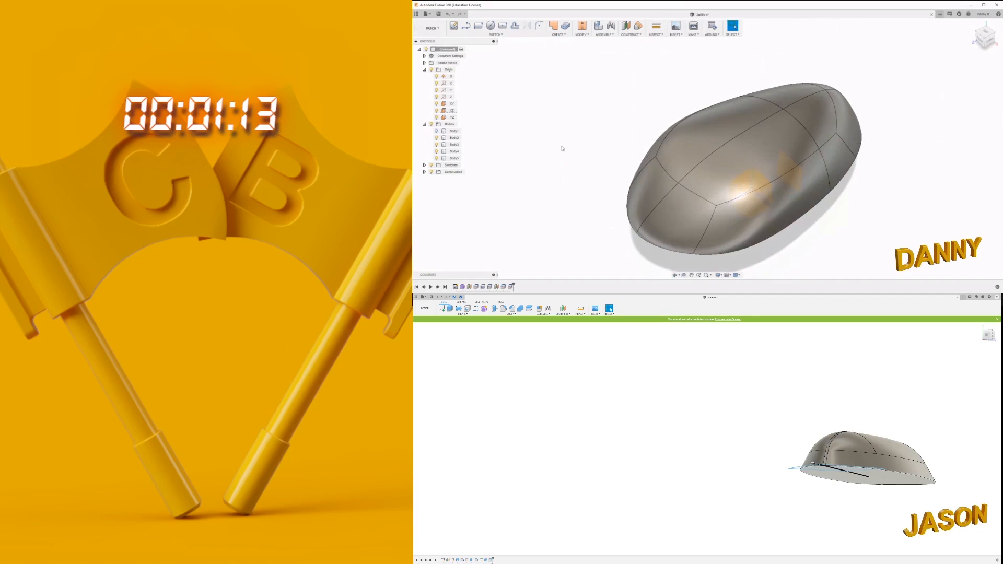
{"action": "left_click", "coordinate": [428, 81]}
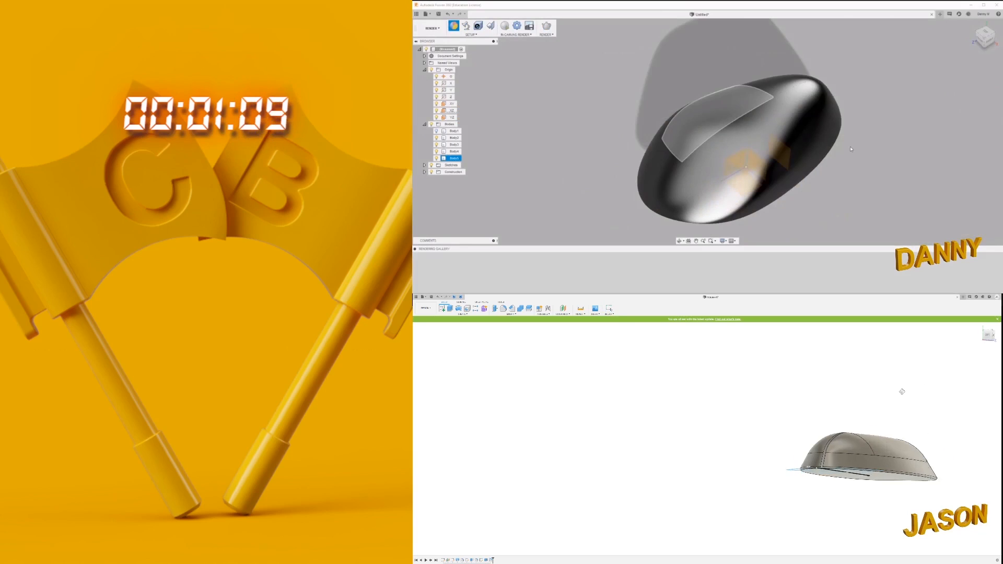
{"action": "left_click", "coordinate": [432, 29]}
{"action": "left_click", "coordinate": [429, 41]}
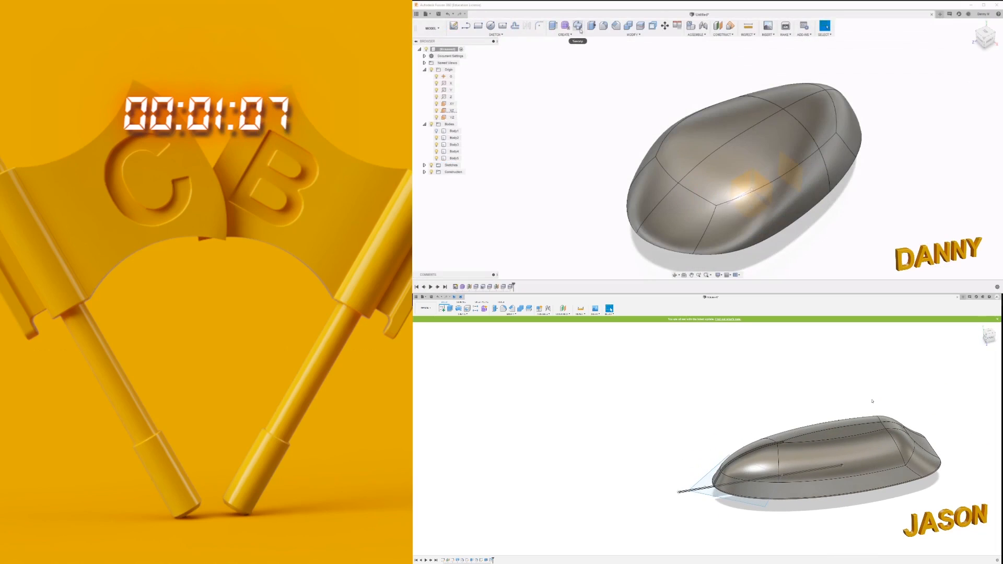
Fillet the crosswise seam edges between the front and rear pieces on one half of the upper mouse
{"action": "left_click", "coordinate": [603, 25]}
{"action": "scroll", "coordinate": [794, 92], "scroll_direction": "up", "scroll_amount": 3}
{"action": "left_click", "coordinate": [779, 124]}
{"action": "left_click", "coordinate": [773, 121]}
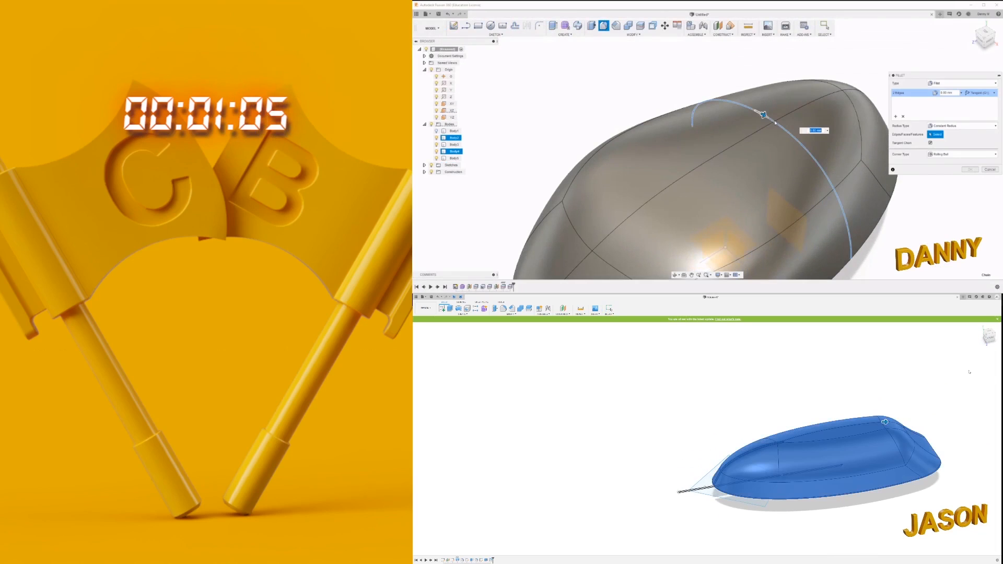
{"action": "middle_click_drag", "start_coordinate": [810, 128], "coordinate": [805, 172], "text": "shift"}
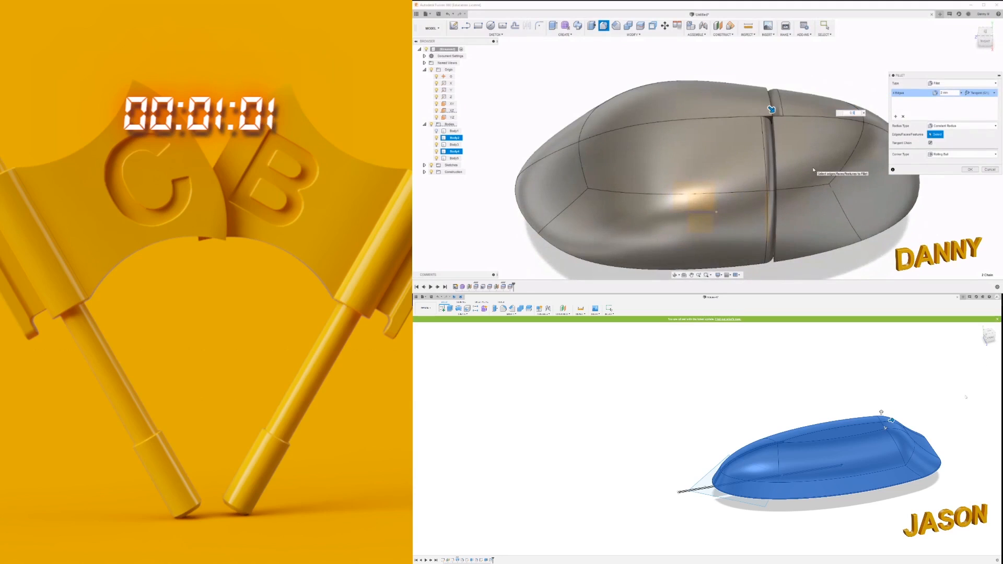
{"action": "key", "text": "Return"}
Fillet the matching crosswise seam edges on the front and rear pieces of the upper mouse's other half
{"action": "left_click", "coordinate": [604, 26]}
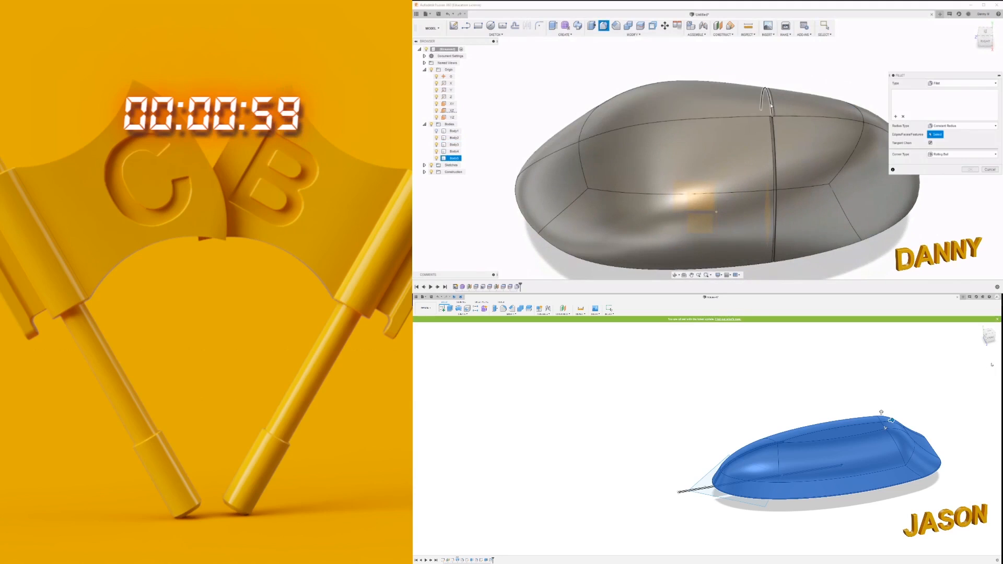
{"action": "key", "text": "Return"}
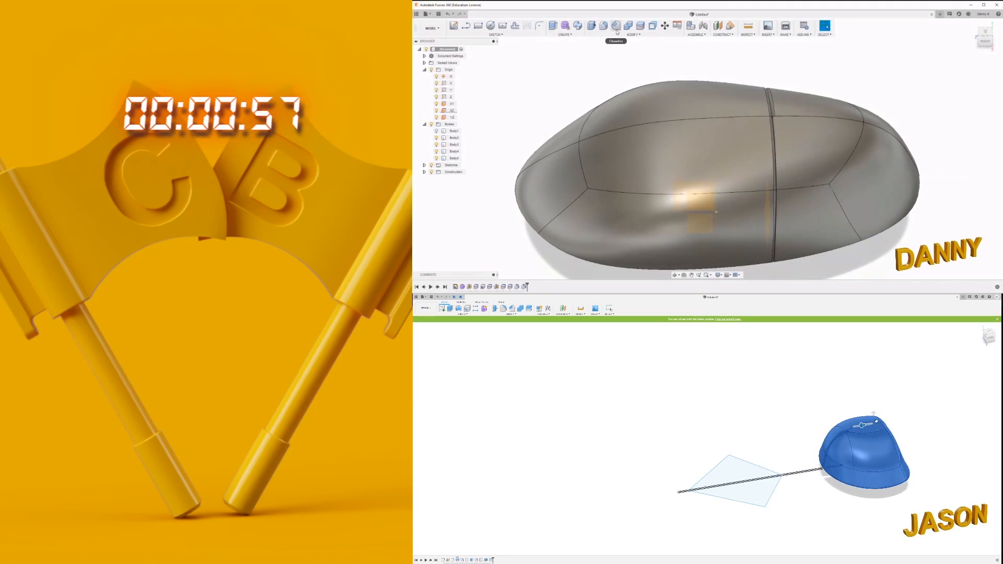
{"action": "left_click", "coordinate": [606, 26]}
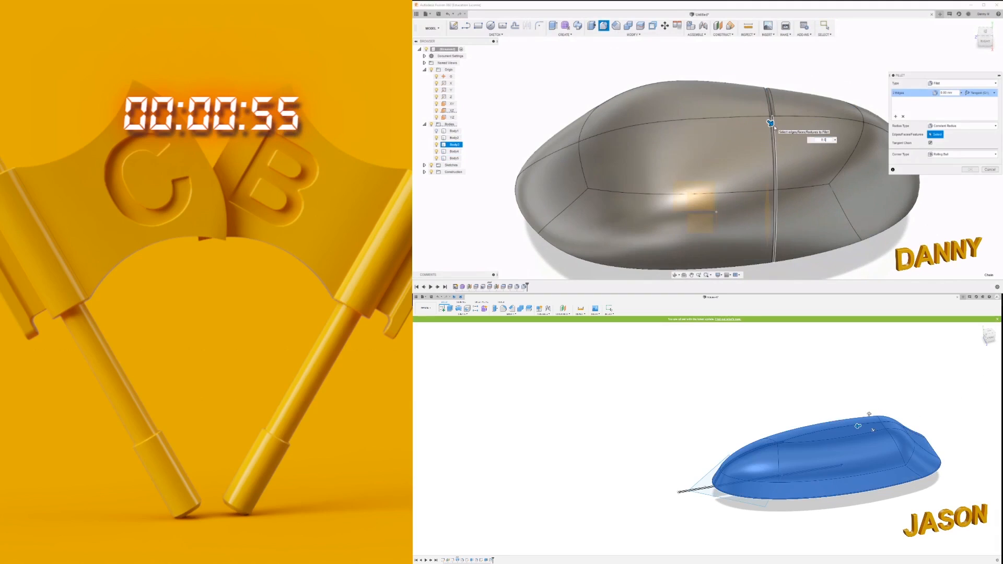
{"action": "key", "text": "Return"}
Fillet the edges of one front button piece on the upper mouse, and scale the lower body shorter along its length
{"action": "left_click", "coordinate": [603, 27]}
{"action": "middle_click_drag", "start_coordinate": [680, 130], "coordinate": [664, 167], "text": "shift"}
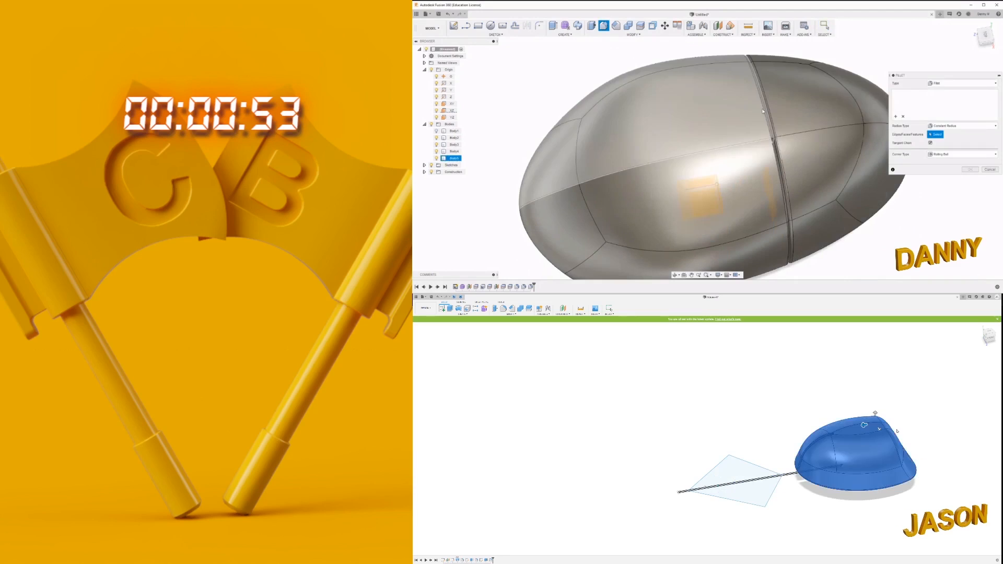
{"action": "left_click", "coordinate": [454, 145]}
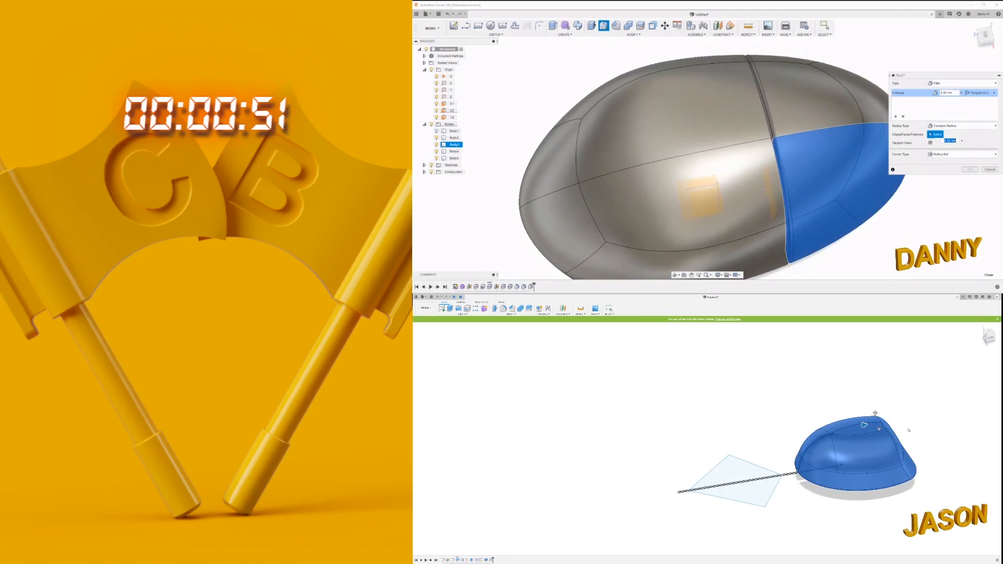
{"action": "key", "text": "Return"}
{"action": "key", "text": "Return"}
{"action": "middle_click_drag", "start_coordinate": [918, 408], "coordinate": [888, 427], "text": "shift"}
Fillet the second front button piece of the upper mouse with 0.5 mm, and start a sketch on the lower design's lengthwise vertical plane
{"action": "left_click", "coordinate": [604, 26]}
{"action": "left_click", "coordinate": [454, 138]}
{"action": "type", "text": "0.5"}
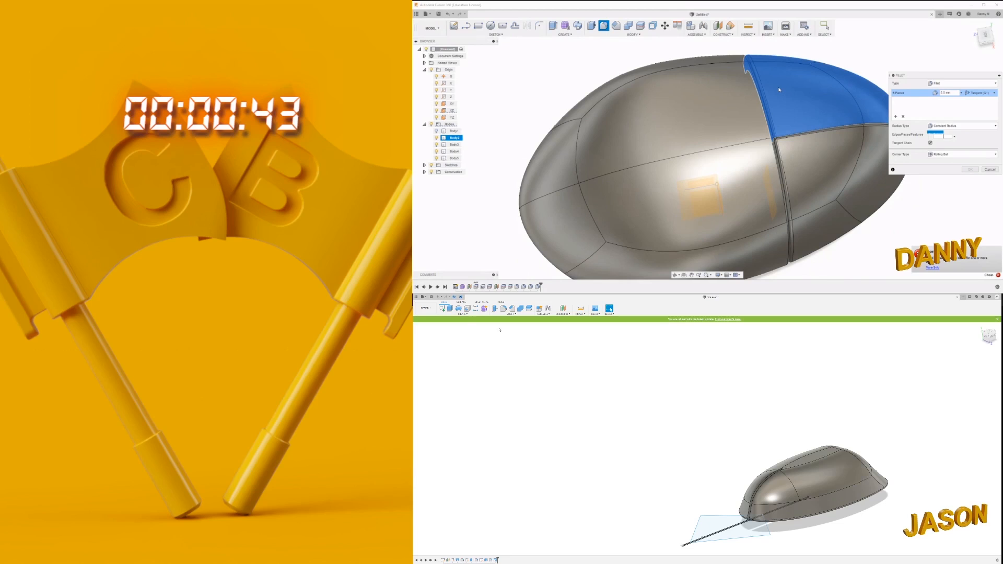
{"action": "middle_click_drag", "start_coordinate": [700, 423], "coordinate": [783, 473], "text": "shift"}
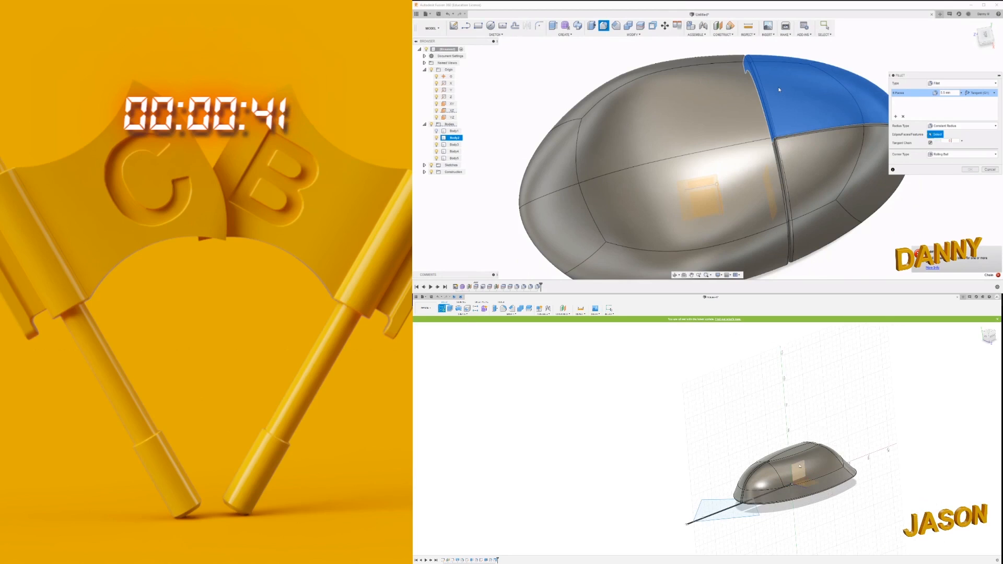
{"action": "key", "text": "Return"}
{"action": "left_click", "coordinate": [800, 466]}
Show the plastic appearances for the upper mouse in the Render workspace, and sketch three circles along the lower body's side
{"action": "left_click", "coordinate": [432, 28]}
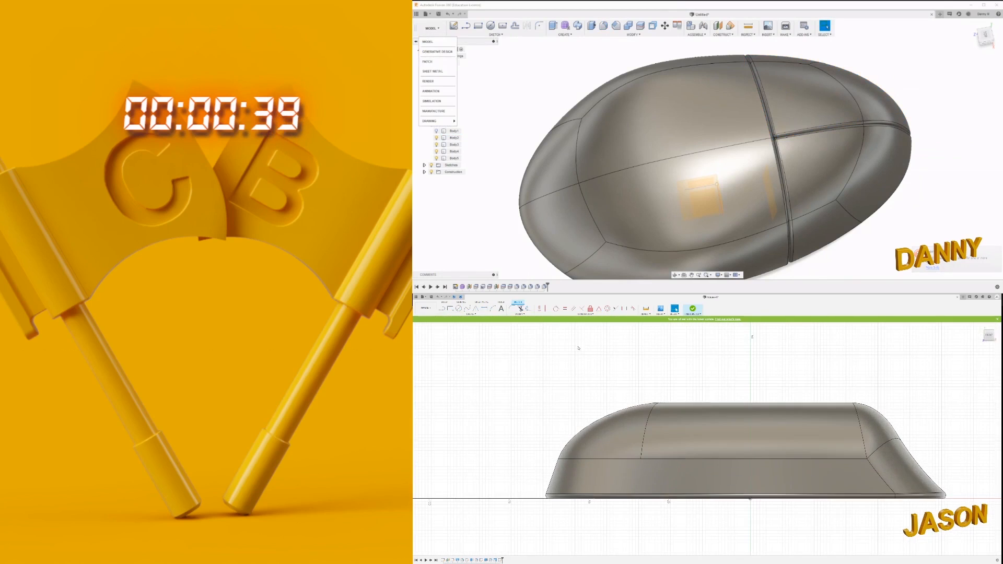
{"action": "left_click", "coordinate": [428, 81]}
{"action": "left_click", "coordinate": [451, 26]}
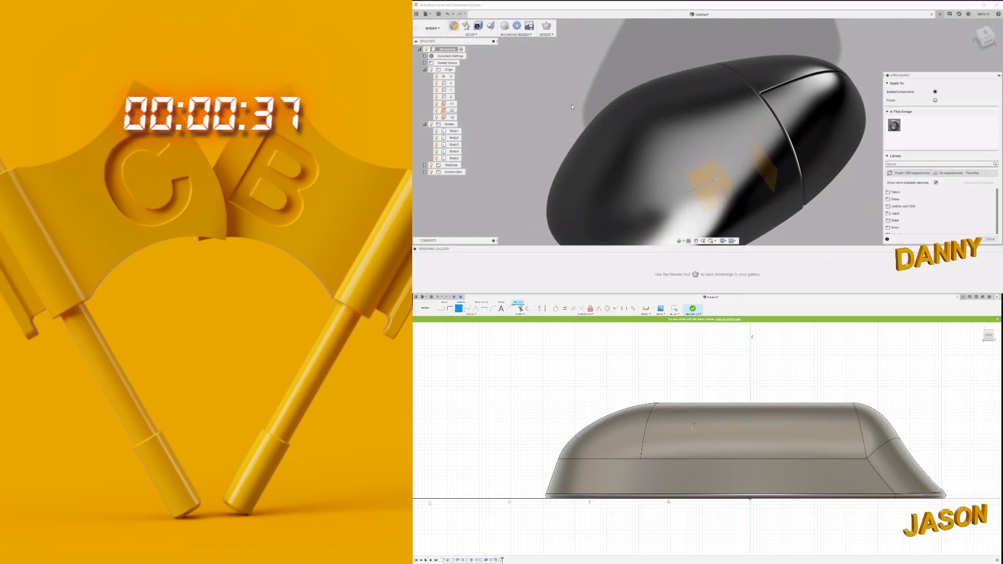
{"action": "scroll", "coordinate": [940, 209], "scroll_direction": "down", "scroll_amount": 1}
{"action": "key", "text": "c"}
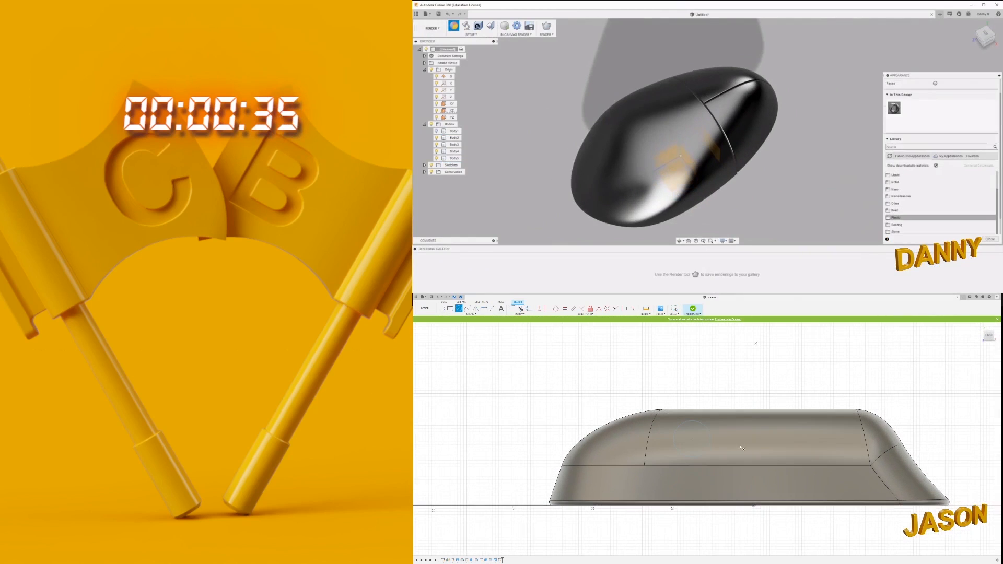
{"action": "left_click", "coordinate": [756, 430]}
{"action": "left_click", "coordinate": [896, 218]}
{"action": "scroll", "coordinate": [919, 217], "scroll_direction": "down", "scroll_amount": 2}
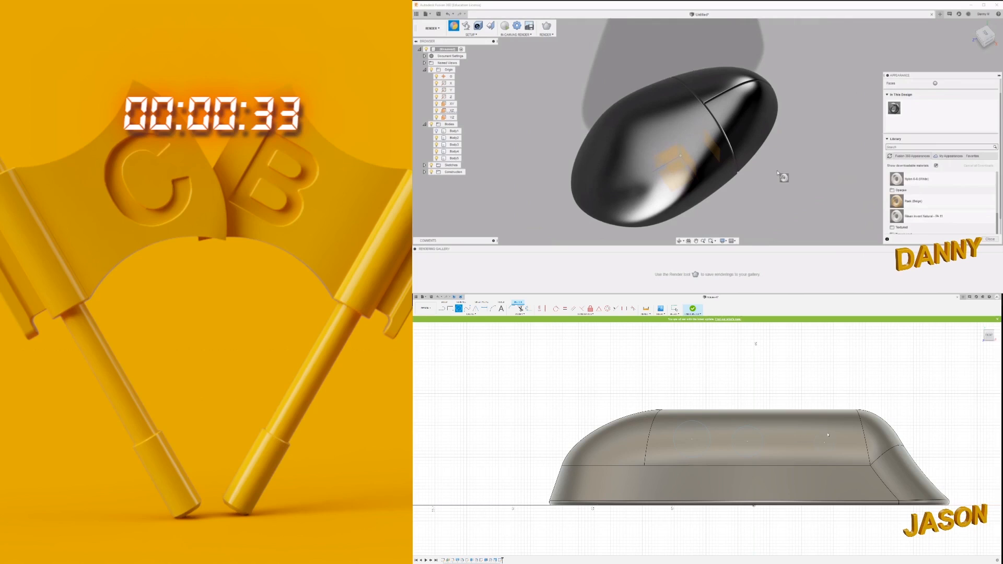
{"action": "key", "text": "Escape"}
Apply the ABS (White) appearance to the upper mouse's pieces, and start an Extrude of the lower design's three side circles
{"action": "left_click_drag", "start_coordinate": [925, 207], "coordinate": [670, 124]}
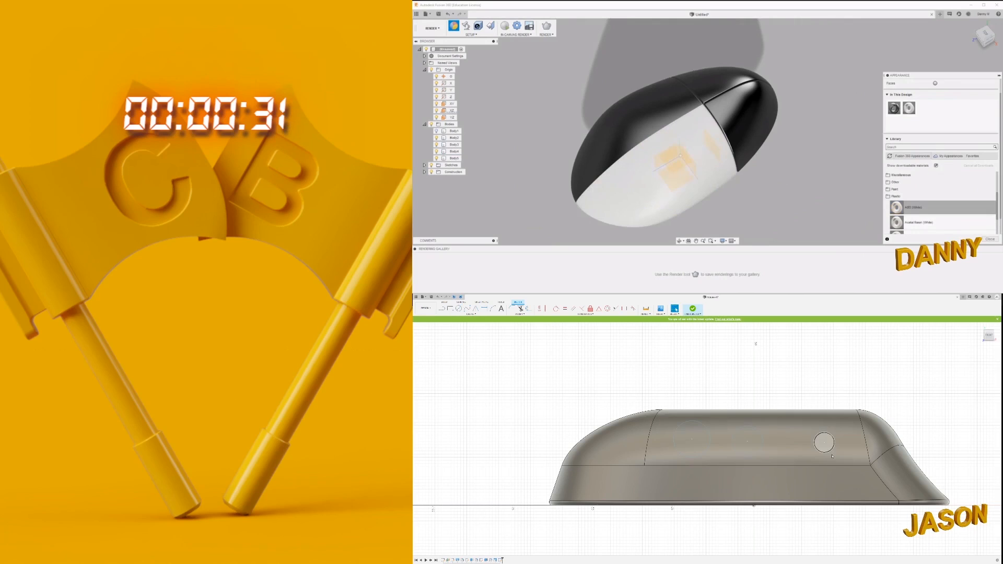
{"action": "left_click", "coordinate": [825, 443]}
{"action": "left_click_drag", "start_coordinate": [914, 208], "coordinate": [738, 96]}
{"action": "left_click", "coordinate": [751, 446]}
{"action": "key", "text": "e"}
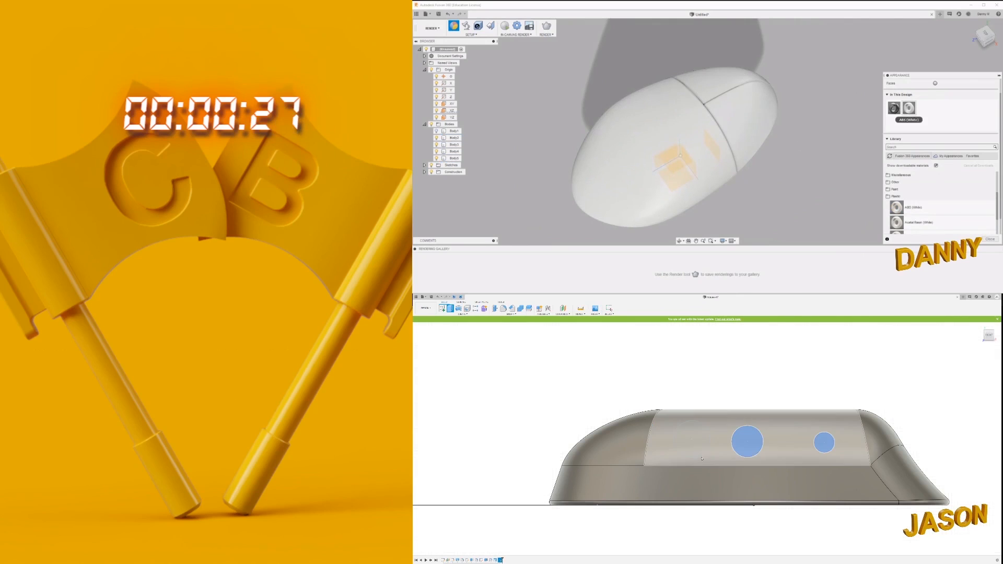
{"action": "double_click", "coordinate": [909, 108]}
{"action": "left_click", "coordinate": [692, 439]}
Adjust the colour of the ABS (White) appearance slightly, and use the lower body's side face as the circle extrusion's target
{"action": "scroll", "coordinate": [736, 433], "scroll_direction": "down", "scroll_amount": 3}
{"action": "double_click", "coordinate": [909, 108]}
{"action": "middle_click_drag", "start_coordinate": [755, 408], "coordinate": [733, 449], "text": "shift"}
{"action": "left_click_drag", "start_coordinate": [878, 107], "coordinate": [878, 110]}
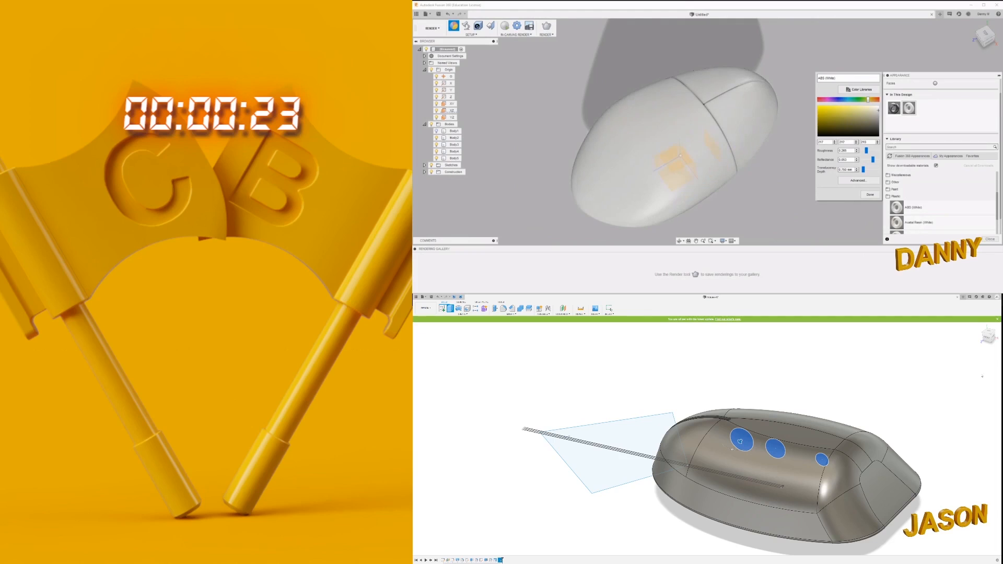
{"action": "left_click", "coordinate": [713, 469]}
{"action": "left_click", "coordinate": [870, 194]}
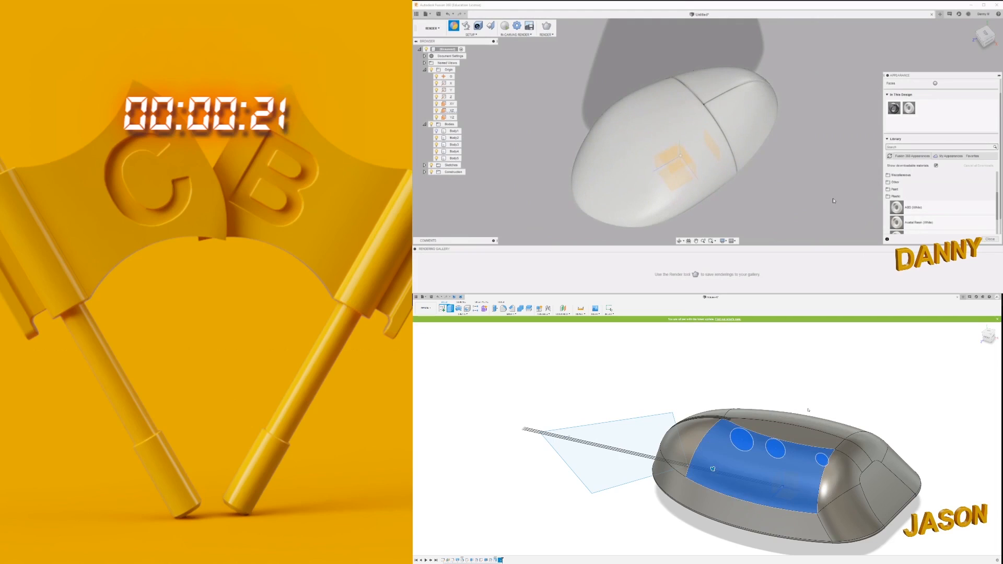
Return the upper design to the Model workspace, and sketch a circle on the YZ plane across the front buttons' top contour
{"action": "middle_click_drag", "start_coordinate": [802, 182], "coordinate": [779, 188], "text": "shift"}
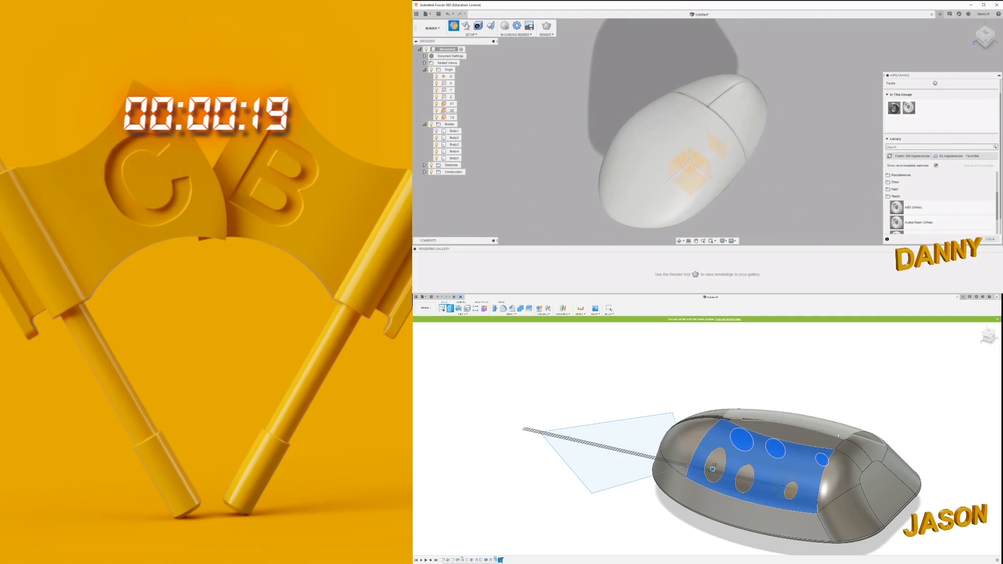
{"action": "left_click", "coordinate": [432, 28]}
{"action": "left_click", "coordinate": [444, 40]}
{"action": "middle_click_drag", "start_coordinate": [674, 137], "coordinate": [696, 106], "text": "shift"}
{"action": "key", "text": "Escape"}
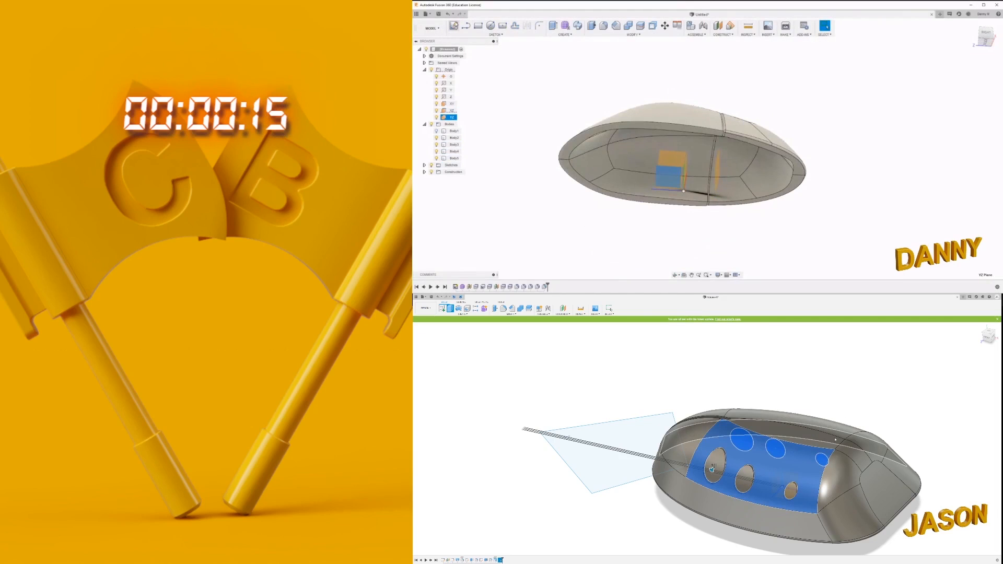
{"action": "left_click", "coordinate": [454, 26]}
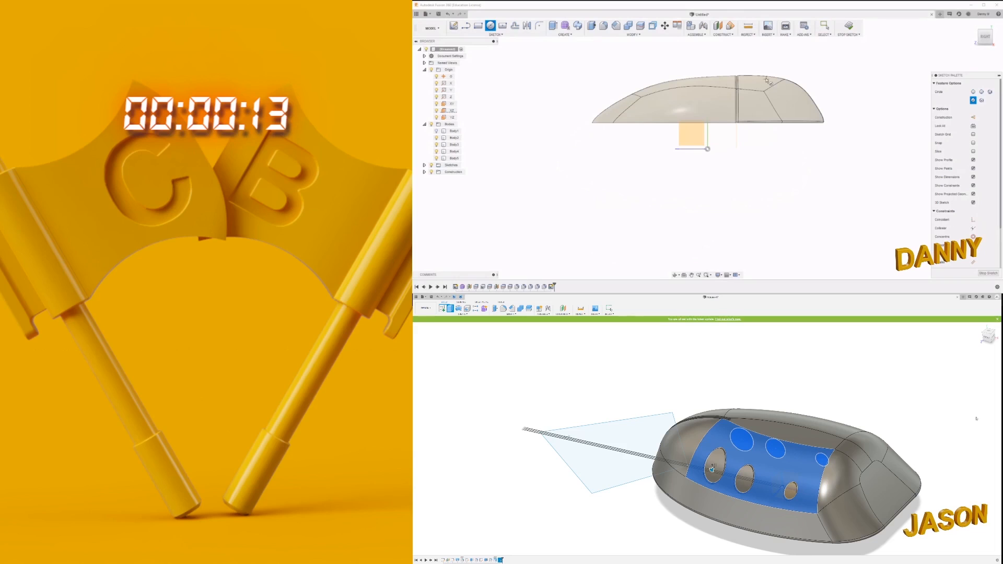
{"action": "left_click", "coordinate": [775, 85]}
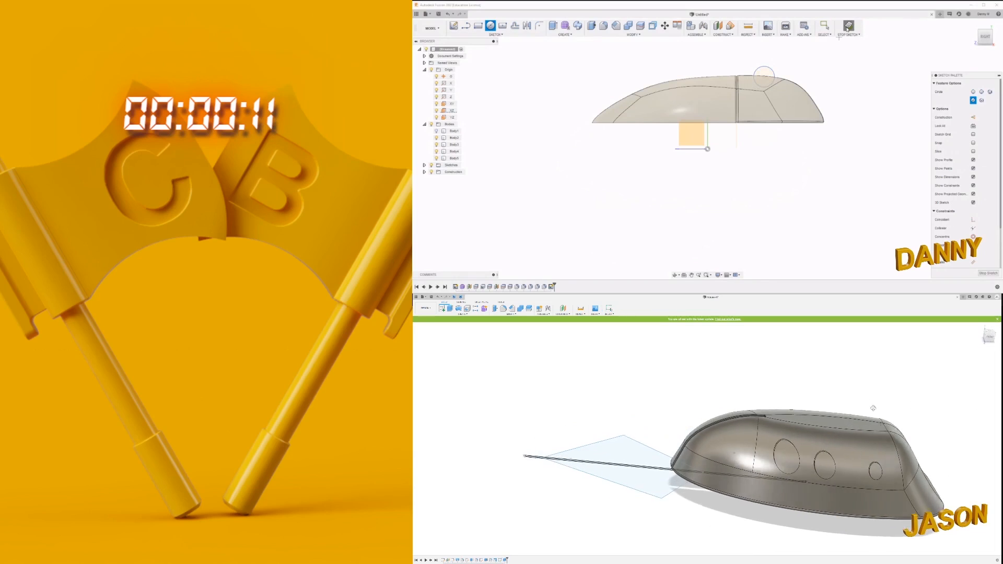
Finish the circle sketch and extrude it to two sides as a new body for the upper mouse's scroll wheel
{"action": "left_click", "coordinate": [849, 26]}
{"action": "middle_click_drag", "start_coordinate": [762, 126], "coordinate": [705, 116], "text": "shift"}
{"action": "scroll", "coordinate": [704, 115], "scroll_direction": "up", "scroll_amount": 4}
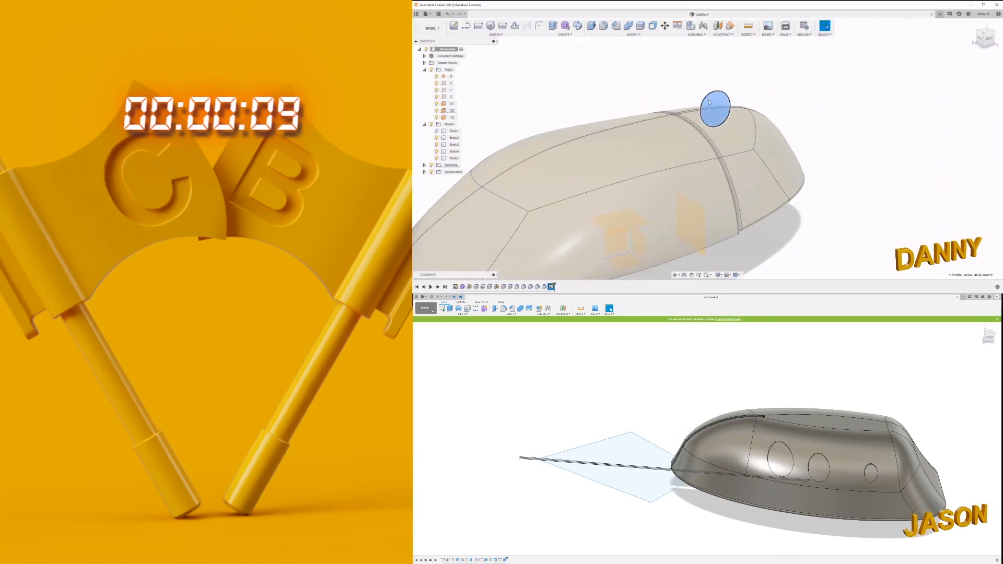
{"action": "left_click", "coordinate": [555, 27]}
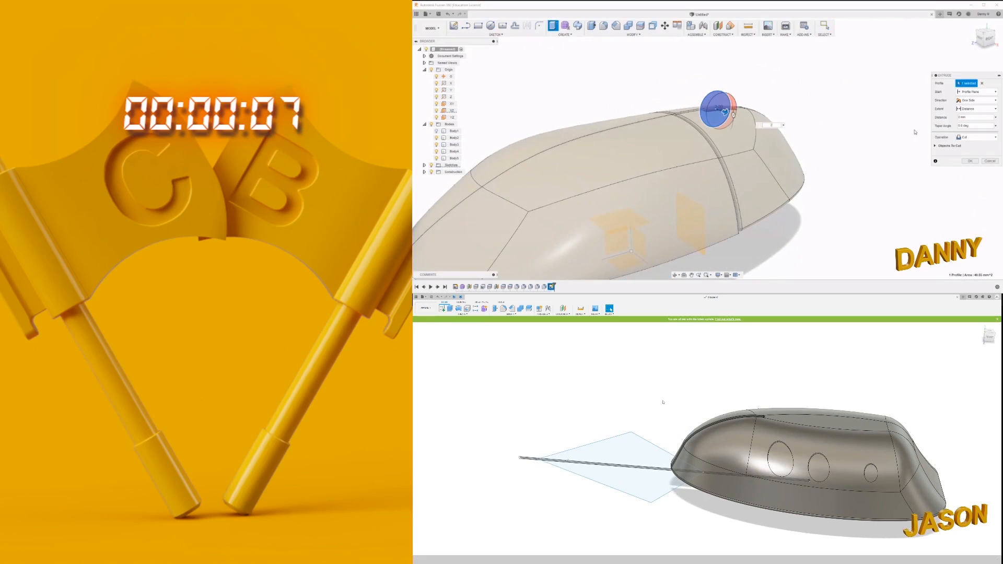
{"action": "left_click", "coordinate": [976, 137]}
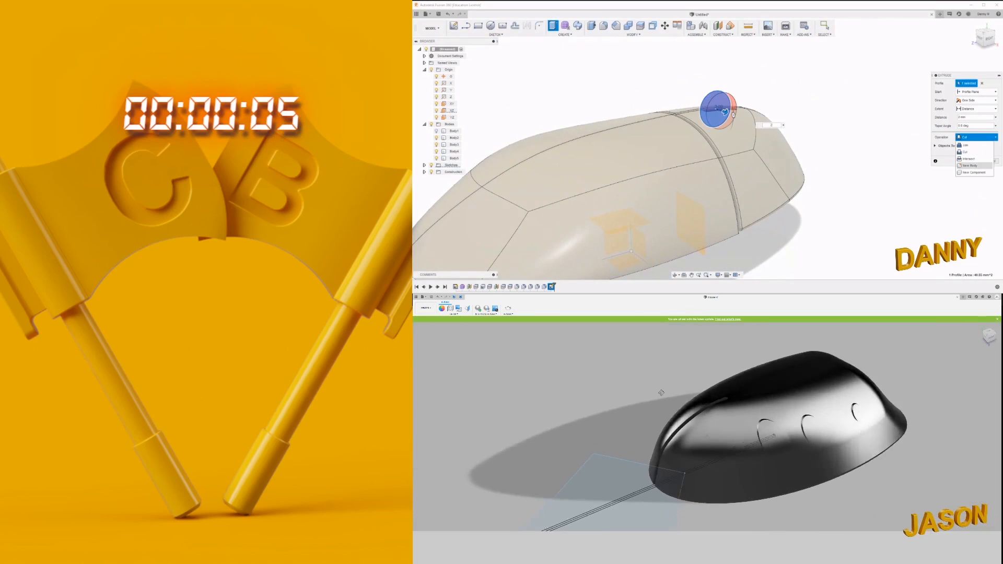
{"action": "left_click", "coordinate": [970, 165]}
{"action": "middle_click_drag", "start_coordinate": [662, 393], "coordinate": [579, 361], "text": "shift"}
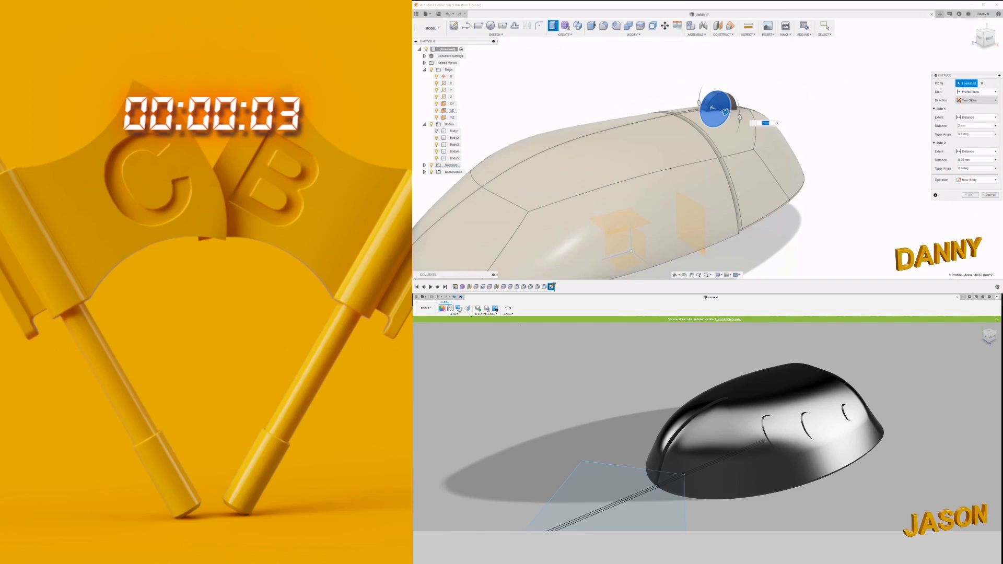
{"action": "key", "text": "Return"}
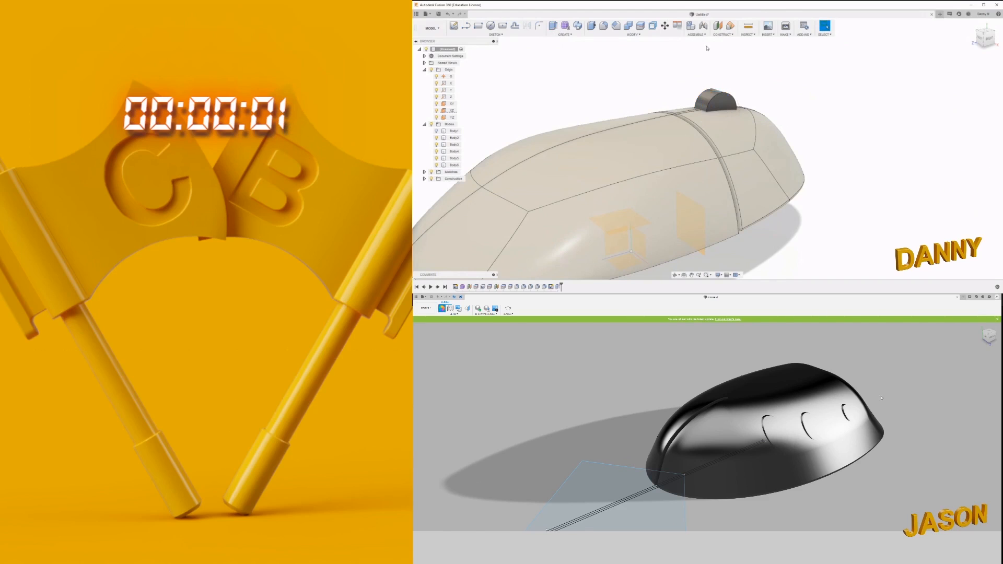
Fillet the scroll wheel's outer edges and switch the upper design to the Render workspace
{"action": "left_click", "coordinate": [604, 26]}
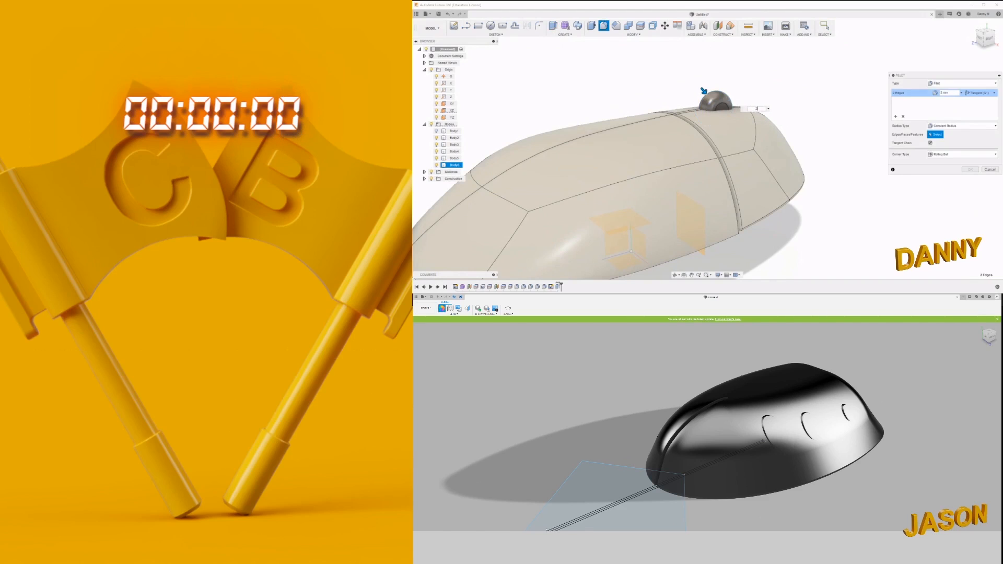
{"action": "key", "text": "Return"}
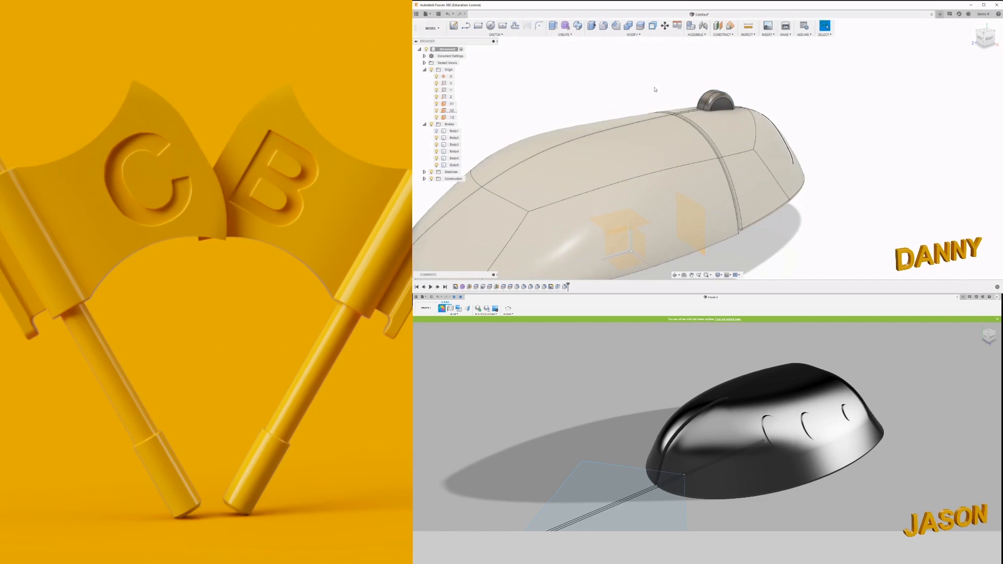
{"action": "left_click", "coordinate": [432, 28]}
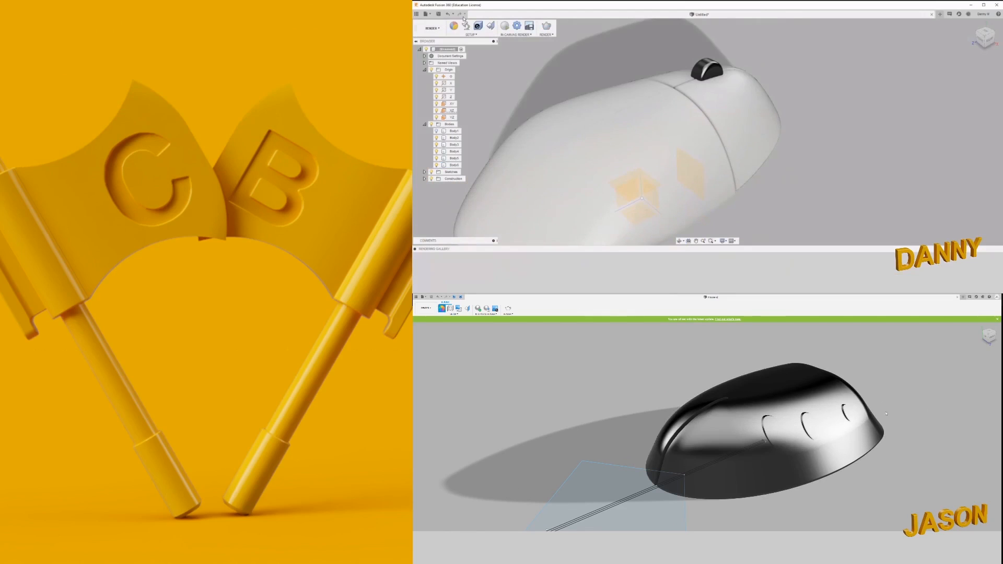
Duplicate the ABS (White) appearance in the upper design and apply the copy to the scroll wheel
{"action": "key", "text": "a"}
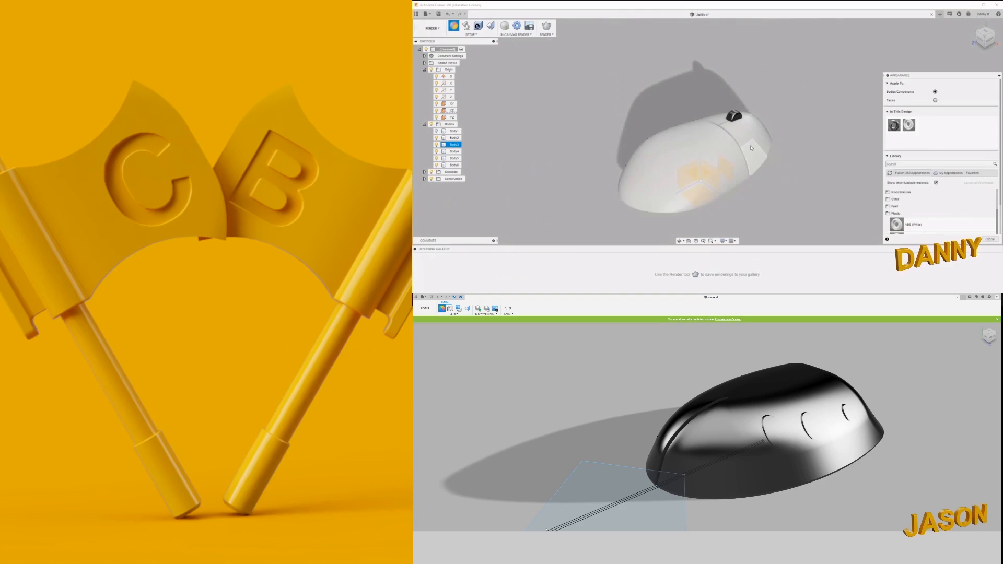
{"action": "right_click", "coordinate": [910, 125]}
{"action": "left_click", "coordinate": [925, 134]}
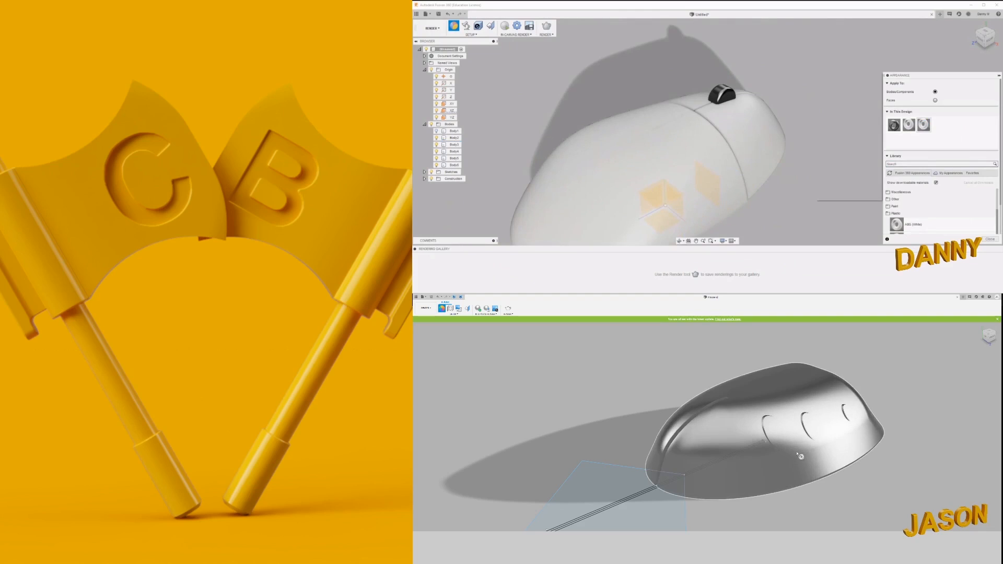
{"action": "left_click", "coordinate": [870, 195]}
{"action": "left_click_drag", "start_coordinate": [924, 125], "coordinate": [726, 96]}
Make the wheel's ABS (White) copy dark, rougher and less reflective, and apply a dark appearance to the lower body's largest side hole
{"action": "double_click", "coordinate": [924, 125]}
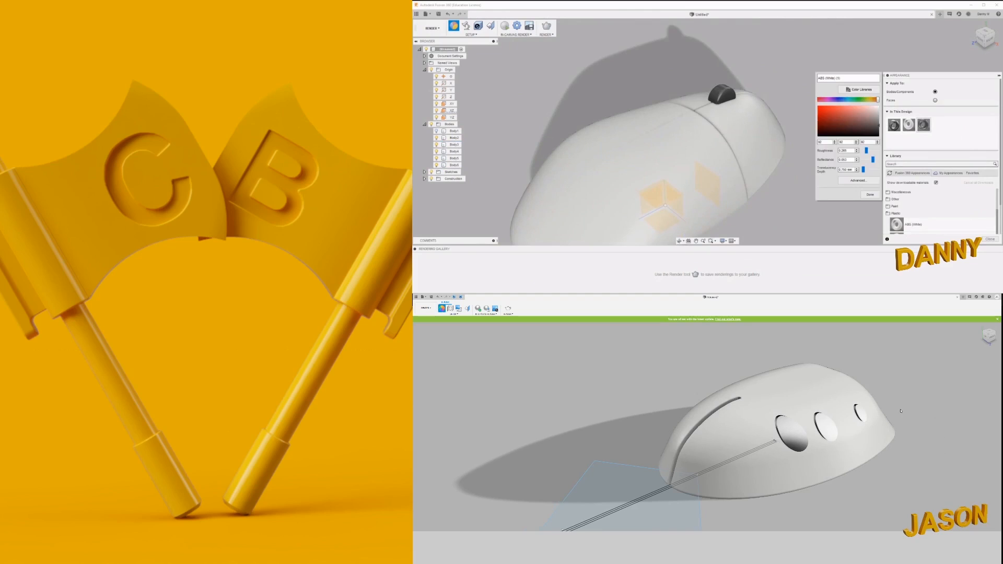
{"action": "left_click_drag", "start_coordinate": [867, 151], "coordinate": [879, 150]}
{"action": "left_click_drag", "start_coordinate": [953, 454], "coordinate": [789, 441]}
{"action": "left_click_drag", "start_coordinate": [873, 160], "coordinate": [869, 159]}
{"action": "mouse_move", "coordinate": [949, 441]}
{"action": "left_mouse_down"}
{"action": "mouse_move", "coordinate": [844, 436]}
{"action": "mouse_move", "coordinate": [951, 444]}
{"action": "left_mouse_up"}
{"action": "left_click", "coordinate": [870, 195]}
Apply the dark appearance to the remaining side holes of the lower mouse
{"action": "scroll", "coordinate": [820, 147], "scroll_direction": "down", "scroll_amount": 5}
{"action": "scroll", "coordinate": [819, 148], "scroll_direction": "up", "scroll_amount": 3}
{"action": "middle_click_drag", "start_coordinate": [819, 149], "coordinate": [817, 159], "text": "shift"}
{"action": "left_click_drag", "start_coordinate": [950, 390], "coordinate": [916, 393]}
{"action": "middle_click_drag", "start_coordinate": [817, 159], "coordinate": [832, 188], "text": "shift"}
{"action": "left_click_drag", "start_coordinate": [949, 386], "coordinate": [868, 408]}
{"action": "middle_click_drag", "start_coordinate": [833, 187], "coordinate": [829, 186], "text": "shift"}
{"action": "left_click_drag", "start_coordinate": [868, 408], "coordinate": [864, 411]}
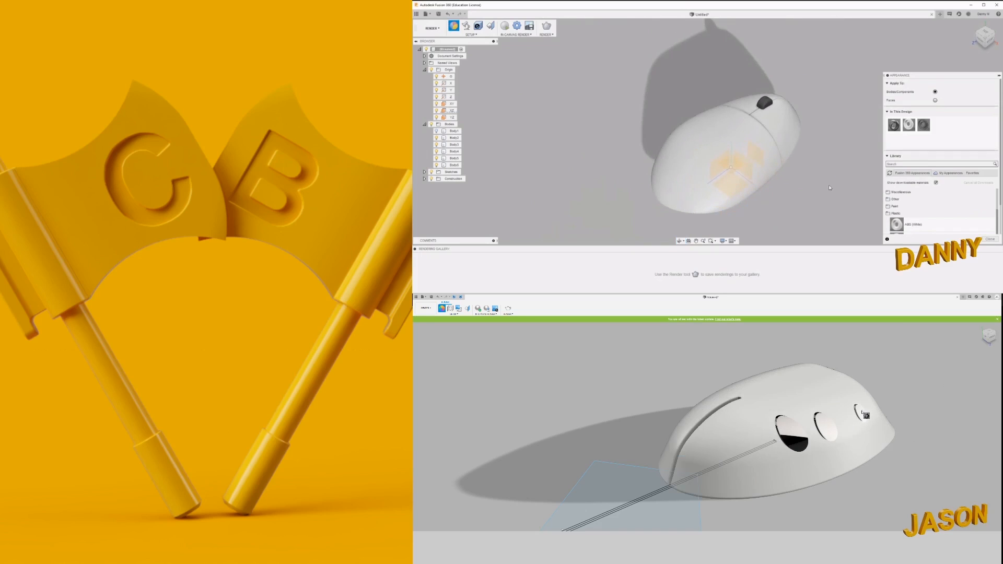
Hide the origin and construction planes of the upper design
{"action": "scroll", "coordinate": [887, 473], "scroll_direction": "down", "scroll_amount": 5}
{"action": "left_click", "coordinate": [432, 72]}
{"action": "middle_click_drag", "start_coordinate": [887, 473], "coordinate": [888, 471]}
{"action": "scroll", "coordinate": [449, 118], "scroll_direction": "down", "scroll_amount": 2}
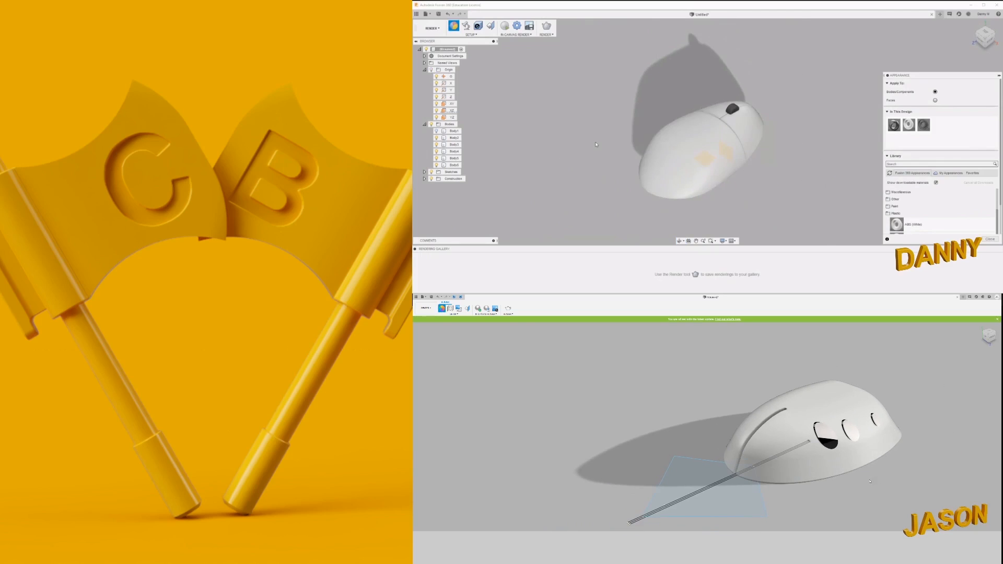
{"action": "scroll", "coordinate": [451, 119], "scroll_direction": "up", "scroll_amount": 5}
{"action": "scroll", "coordinate": [452, 148], "scroll_direction": "down", "scroll_amount": 3}
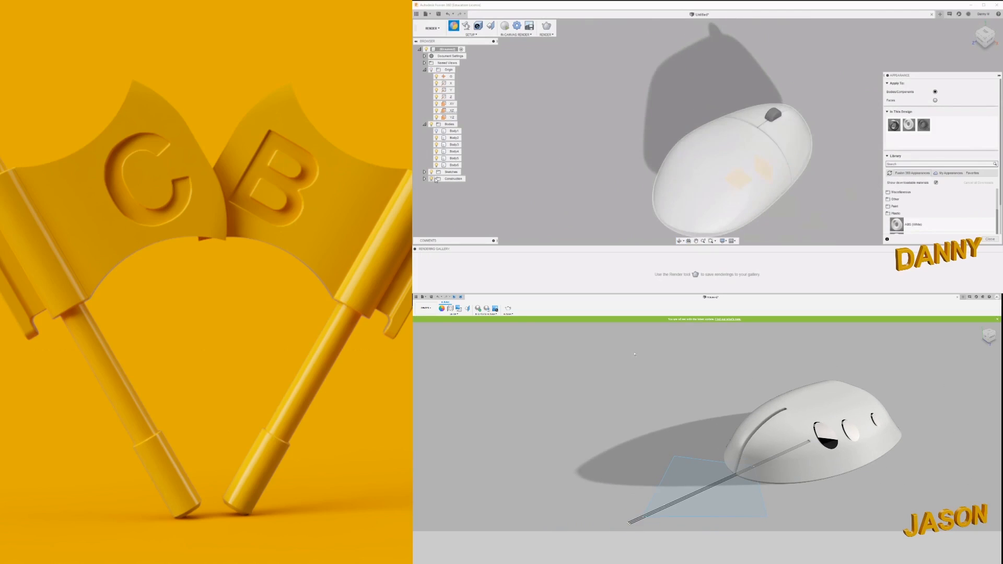
Rotate the environment lighting in the upper design's scene settings to move the mouse's shadow
{"action": "left_click", "coordinate": [888, 76]}
{"action": "middle_click_drag", "start_coordinate": [835, 128], "coordinate": [826, 114], "text": "shift"}
{"action": "left_click", "coordinate": [467, 26]}
{"action": "left_click", "coordinate": [958, 116]}
{"action": "left_click_drag", "start_coordinate": [863, 172], "coordinate": [837, 172]}
{"action": "middle_click_drag", "start_coordinate": [798, 380], "coordinate": [789, 410], "text": "shift"}
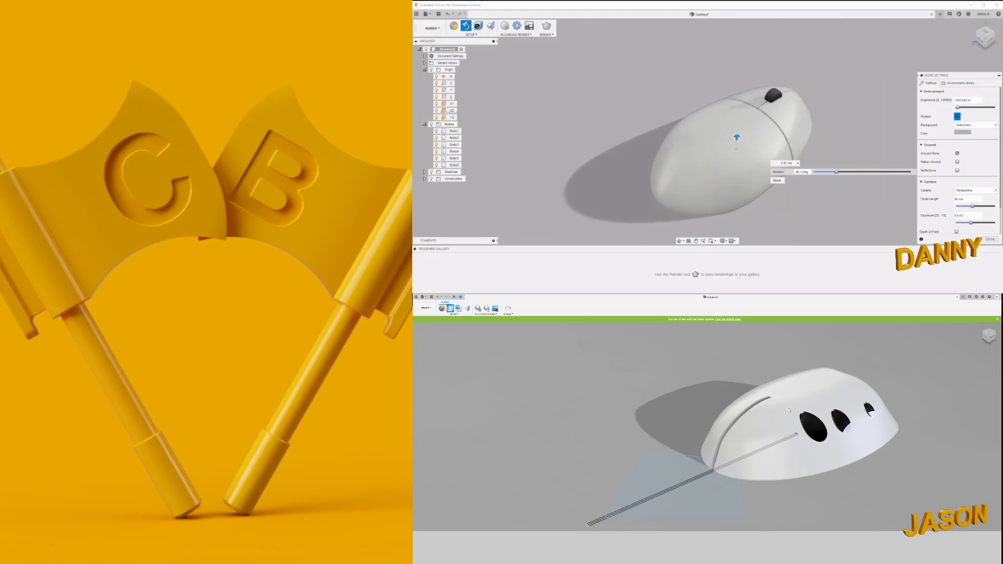
{"action": "scroll", "coordinate": [789, 410], "scroll_direction": "up", "scroll_amount": 2}
{"action": "left_click_drag", "start_coordinate": [837, 172], "coordinate": [839, 172]}
{"action": "middle_click_drag", "start_coordinate": [884, 463], "coordinate": [851, 448]}
{"action": "left_click_drag", "start_coordinate": [839, 172], "coordinate": [838, 172]}
{"action": "middle_click_drag", "start_coordinate": [851, 448], "coordinate": [827, 448]}
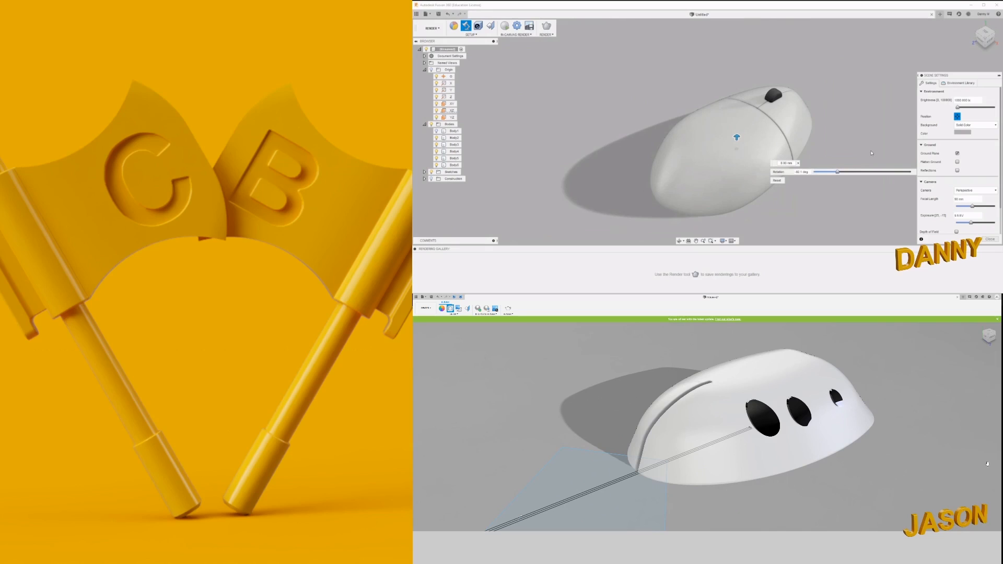
{"action": "left_click", "coordinate": [957, 116]}
Apply the Dry Lake Bed environment to the upper scene and set the background to Environment
{"action": "left_click", "coordinate": [960, 83]}
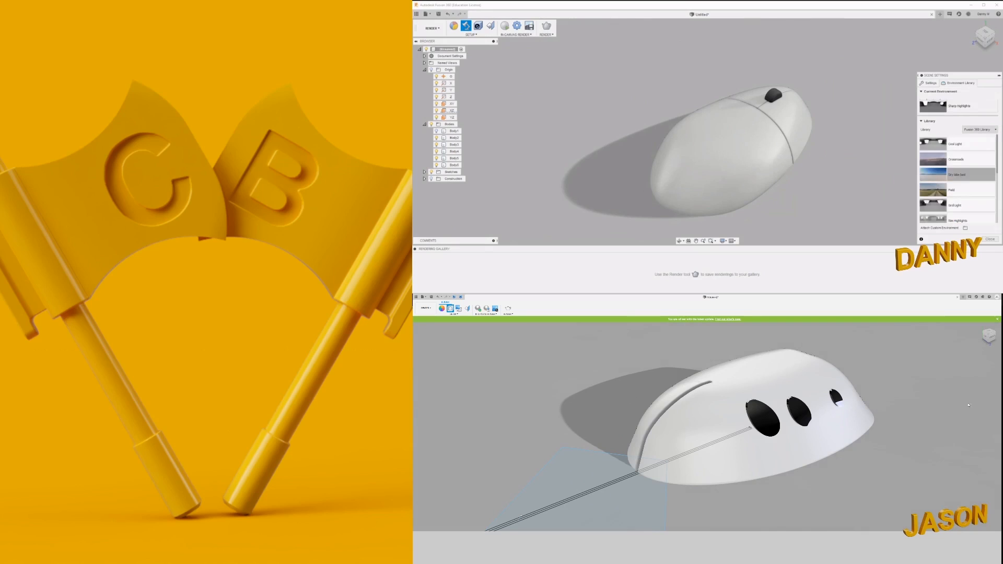
{"action": "scroll", "coordinate": [972, 176], "scroll_direction": "down", "scroll_amount": 4}
{"action": "scroll", "coordinate": [972, 178], "scroll_direction": "down", "scroll_amount": 1}
{"action": "middle_click_drag", "start_coordinate": [827, 480], "coordinate": [853, 489]}
{"action": "scroll", "coordinate": [838, 478], "scroll_direction": "up", "scroll_amount": 1}
{"action": "scroll", "coordinate": [972, 177], "scroll_direction": "up", "scroll_amount": 2}
{"action": "scroll", "coordinate": [972, 194], "scroll_direction": "up", "scroll_amount": 3}
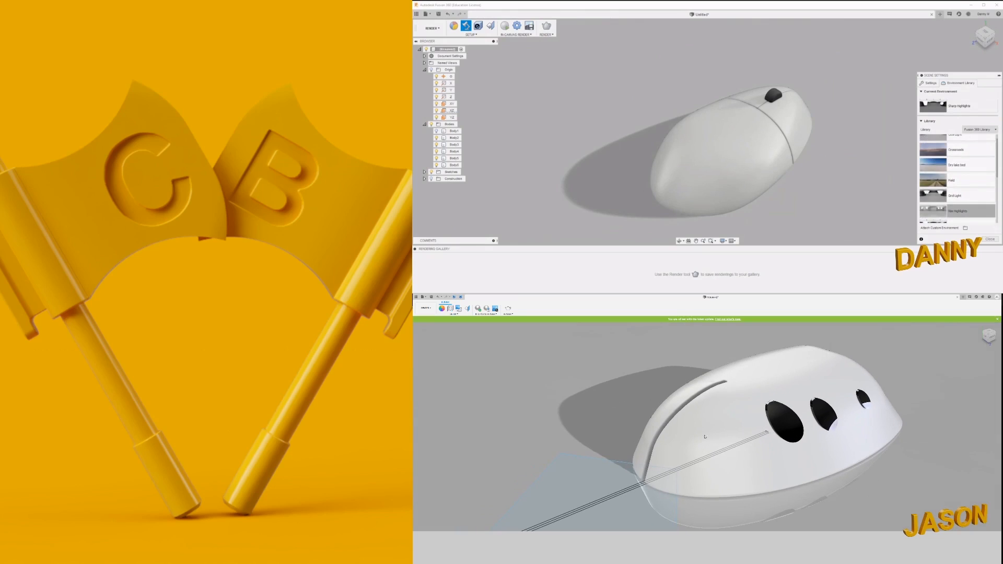
{"action": "scroll", "coordinate": [972, 181], "scroll_direction": "up", "scroll_amount": 1}
{"action": "left_click_drag", "start_coordinate": [941, 175], "coordinate": [868, 161]}
{"action": "left_click", "coordinate": [931, 84]}
{"action": "left_click", "coordinate": [975, 125]}
{"action": "left_click", "coordinate": [968, 140]}
Flatten the upper scene's ground and run a short in-canvas render of the mouse from a low view
{"action": "middle_click_drag", "start_coordinate": [833, 175], "coordinate": [831, 131], "text": "shift"}
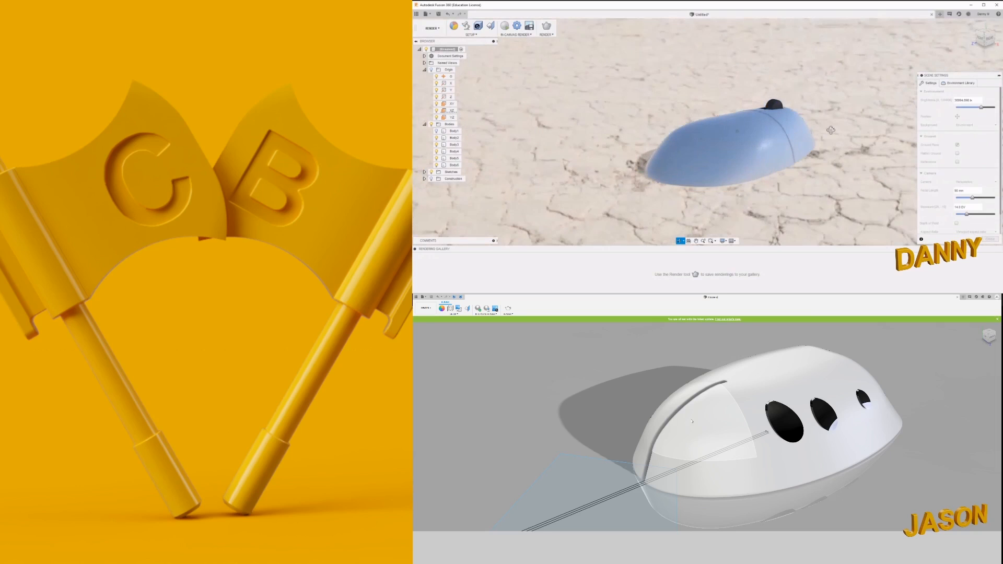
{"action": "left_click", "coordinate": [958, 154]}
{"action": "mouse_move", "coordinate": [836, 177]}
{"action": "middle_mouse_down", "text": "shift"}
{"action": "mouse_move", "coordinate": [834, 156]}
{"action": "mouse_move", "coordinate": [832, 176]}
{"action": "middle_mouse_up", "text": "shift"}
{"action": "scroll", "coordinate": [833, 155], "scroll_direction": "down", "scroll_amount": 5}
{"action": "scroll", "coordinate": [834, 156], "scroll_direction": "down", "scroll_amount": 3}
{"action": "scroll", "coordinate": [832, 167], "scroll_direction": "up", "scroll_amount": 5}
{"action": "mouse_move", "coordinate": [719, 150]}
{"action": "middle_mouse_down", "text": "shift"}
{"action": "mouse_move", "coordinate": [715, 124]}
{"action": "mouse_move", "coordinate": [714, 137]}
{"action": "middle_mouse_up", "text": "shift"}
{"action": "left_click", "coordinate": [504, 27]}
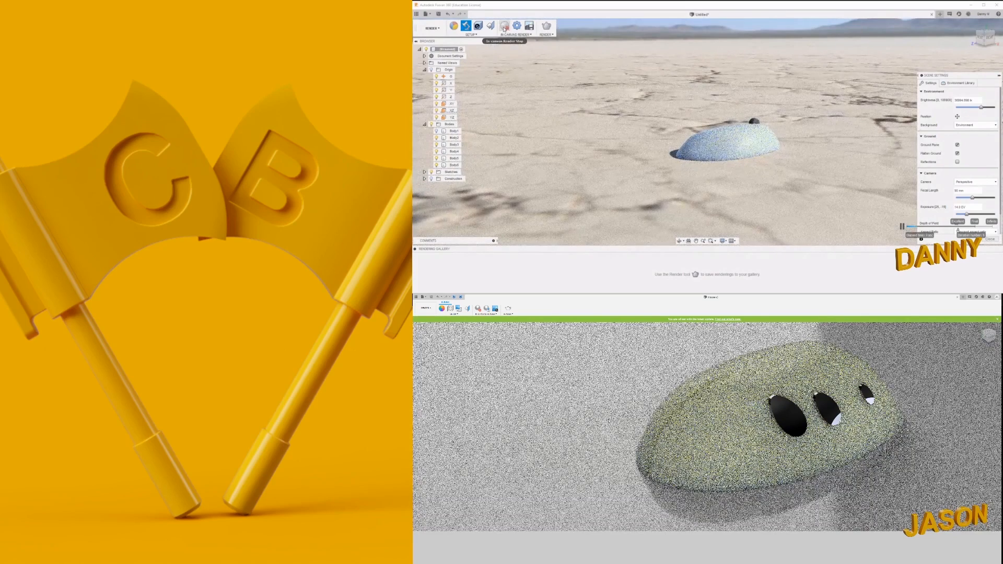
{"action": "left_click", "coordinate": [505, 27]}
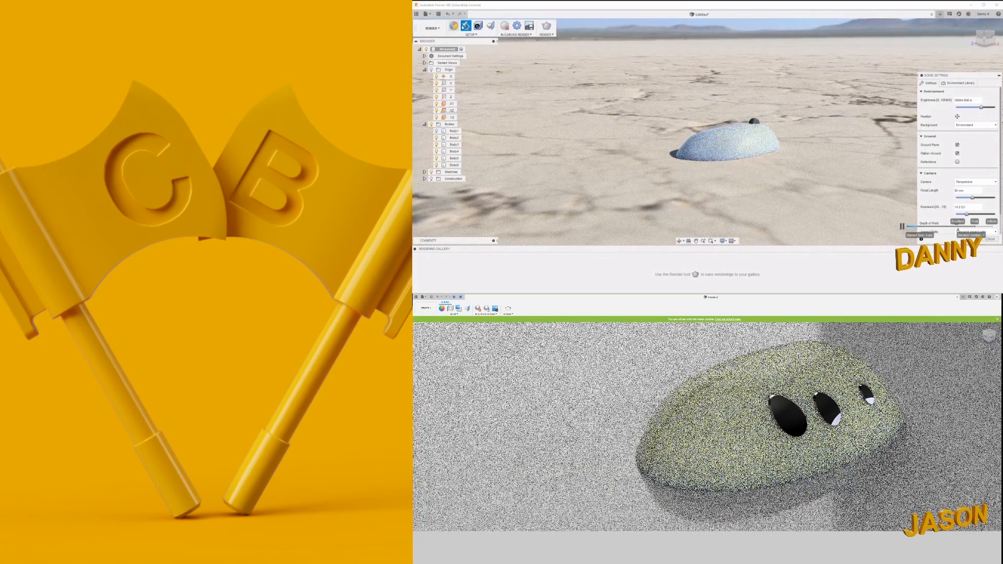
Review the upper body's ABS (White) appearance settings and run another short in-canvas render
{"action": "key", "text": "a"}
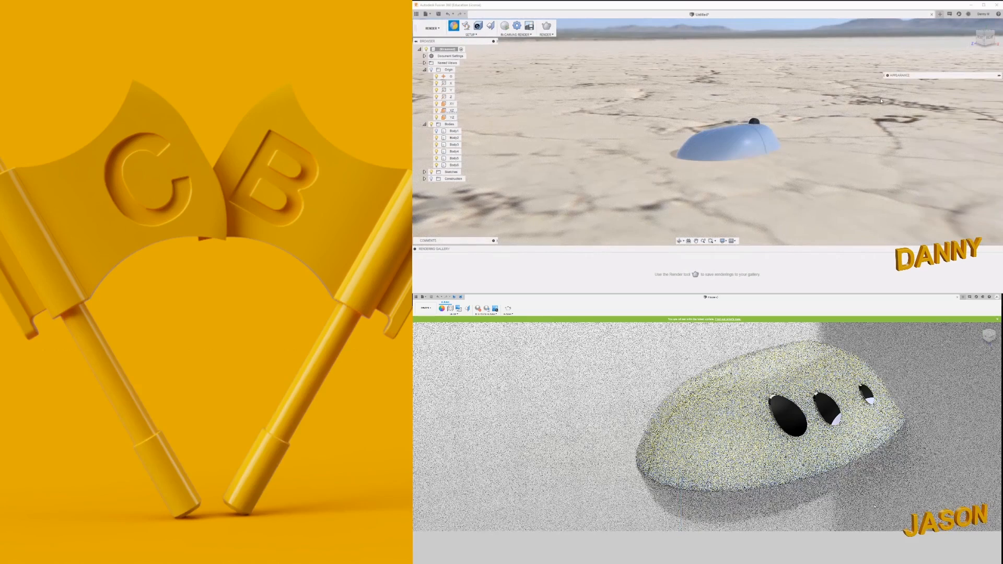
{"action": "double_click", "coordinate": [924, 125]}
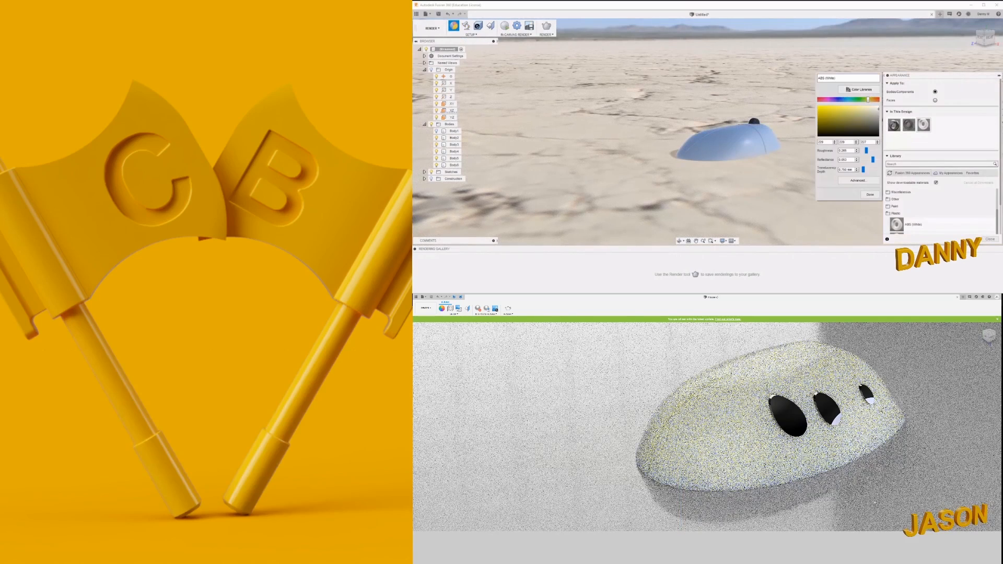
{"action": "left_click", "coordinate": [870, 194]}
{"action": "left_click", "coordinate": [505, 26]}
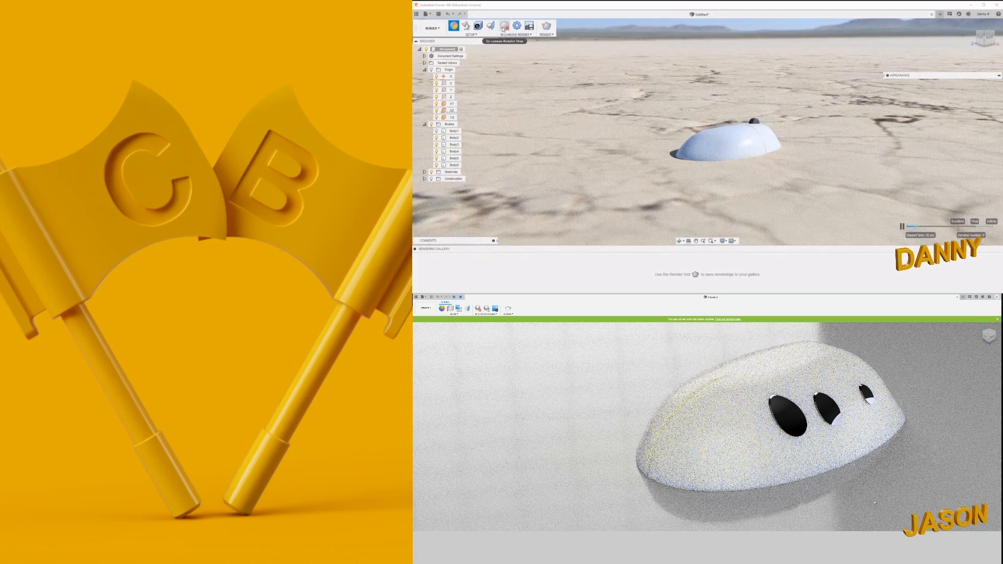
{"action": "left_click", "coordinate": [503, 27]}
Set the upper scene's background to Solid Color and apply the Cool Light environment
{"action": "left_click", "coordinate": [466, 26]}
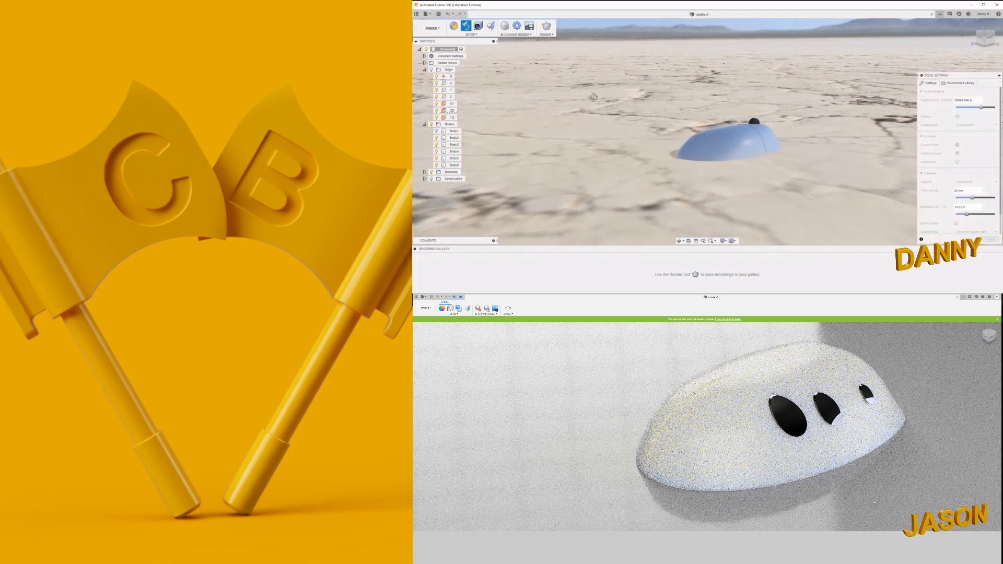
{"action": "left_click", "coordinate": [959, 83]}
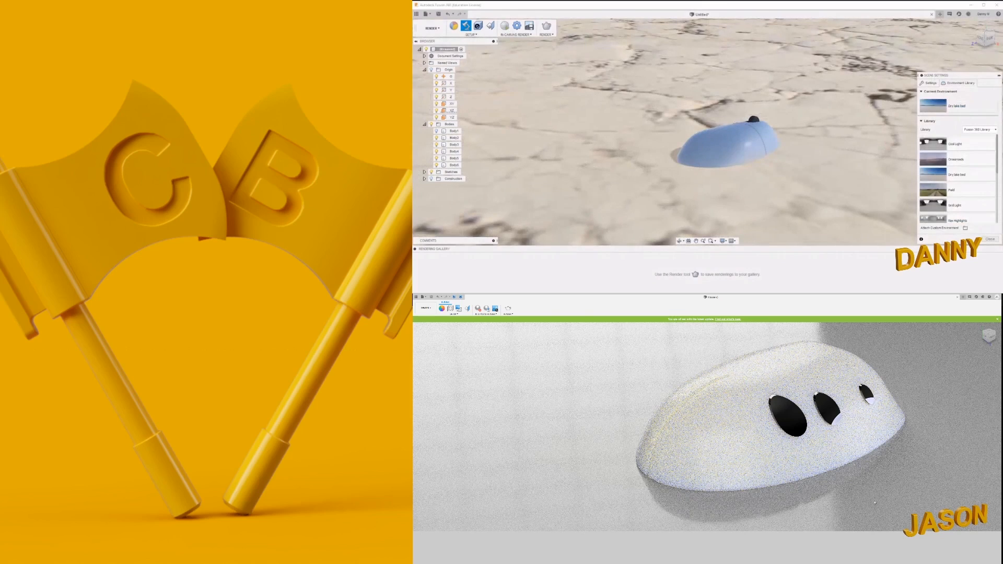
{"action": "left_click", "coordinate": [930, 83]}
{"action": "left_click", "coordinate": [975, 125]}
{"action": "left_click", "coordinate": [968, 133]}
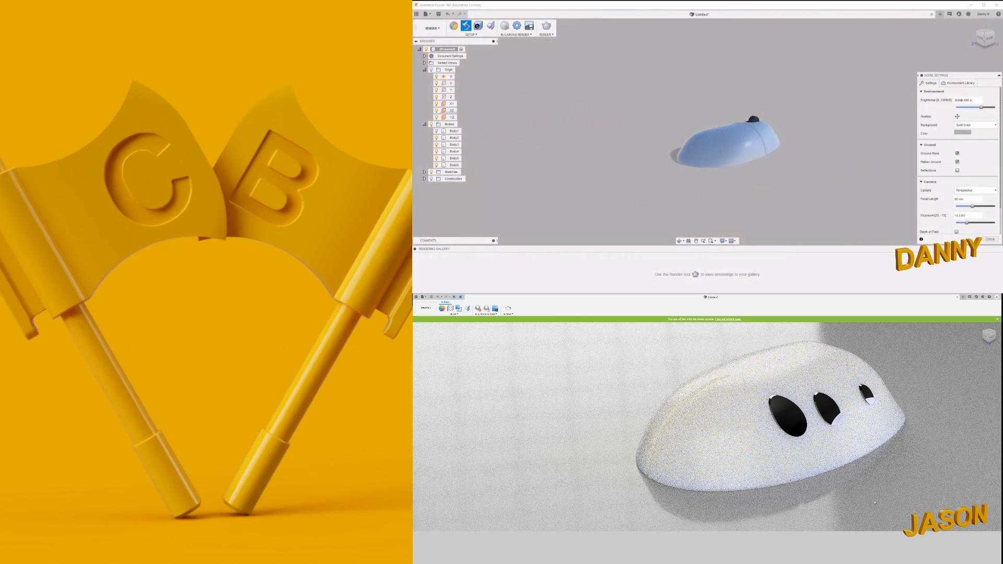
{"action": "left_click", "coordinate": [959, 82]}
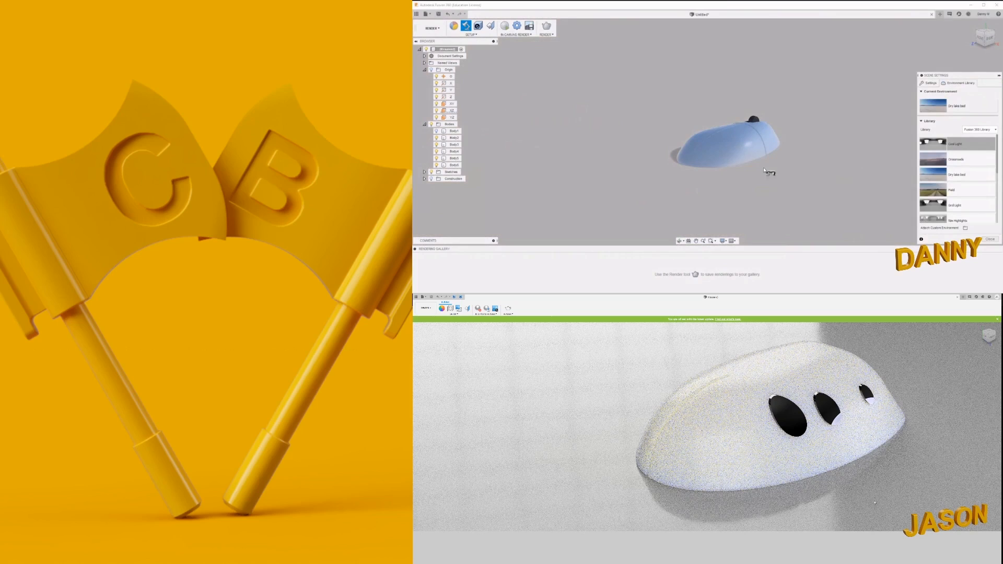
{"action": "left_click", "coordinate": [930, 83]}
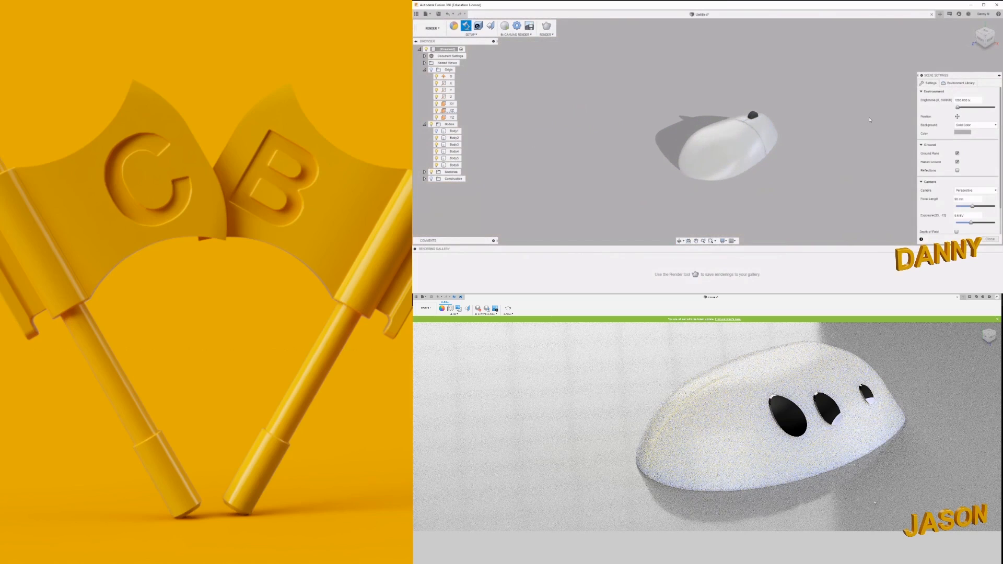
Run a brief in-canvas test render and recolour the upper mouse's ABS (White) appearance to bright red
{"action": "left_click", "coordinate": [505, 27]}
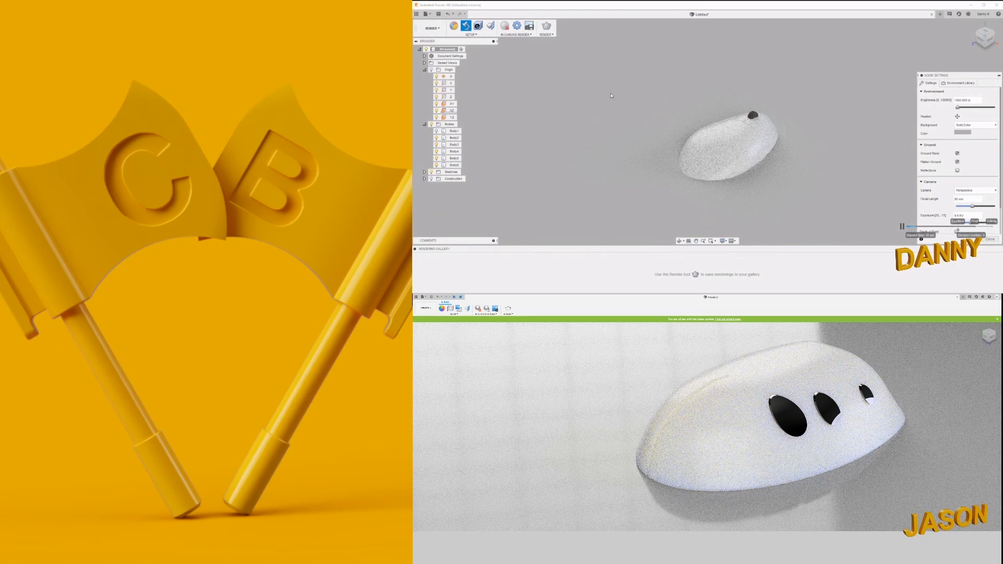
{"action": "left_click", "coordinate": [505, 26]}
{"action": "left_click", "coordinate": [454, 26]}
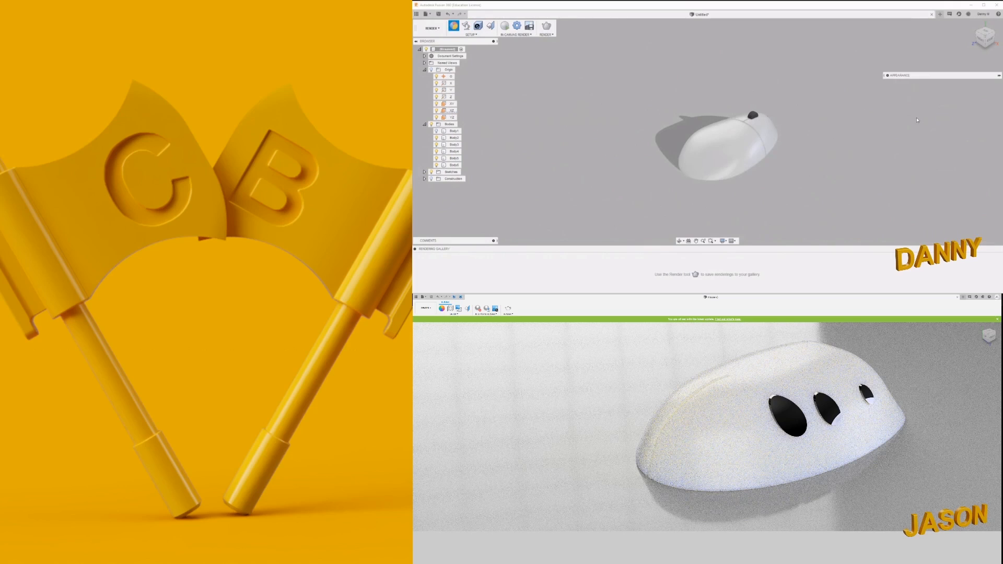
{"action": "double_click", "coordinate": [924, 125]}
{"action": "left_click_drag", "start_coordinate": [868, 99], "coordinate": [878, 100]}
{"action": "left_click_drag", "start_coordinate": [878, 109], "coordinate": [818, 106]}
{"action": "left_click", "coordinate": [872, 194]}
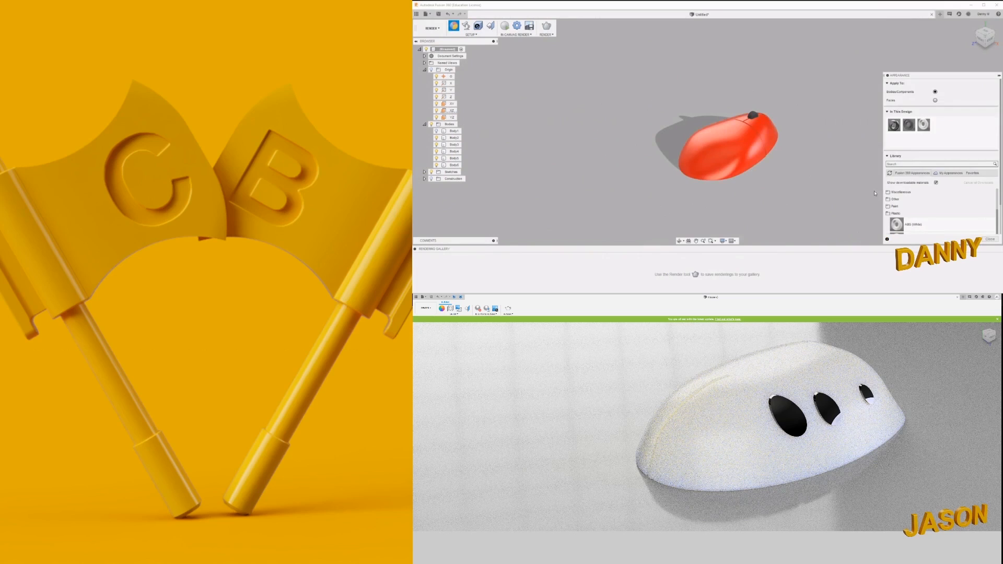
Render the red upper mouse in canvas from a closer, slightly turned view
{"action": "scroll", "coordinate": [774, 141], "scroll_direction": "up", "scroll_amount": 4}
{"action": "middle_click_drag", "start_coordinate": [776, 139], "coordinate": [801, 145], "text": "shift"}
{"action": "left_click", "coordinate": [508, 29]}
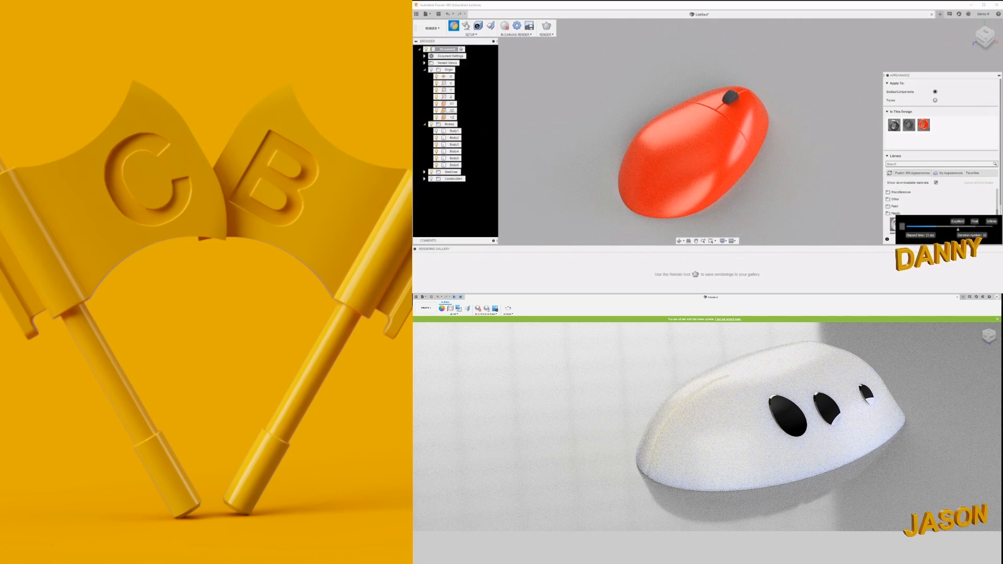
Stop the lower mouse's in-canvas render and return that design to the modelling workspace
{"action": "left_click", "coordinate": [478, 309]}
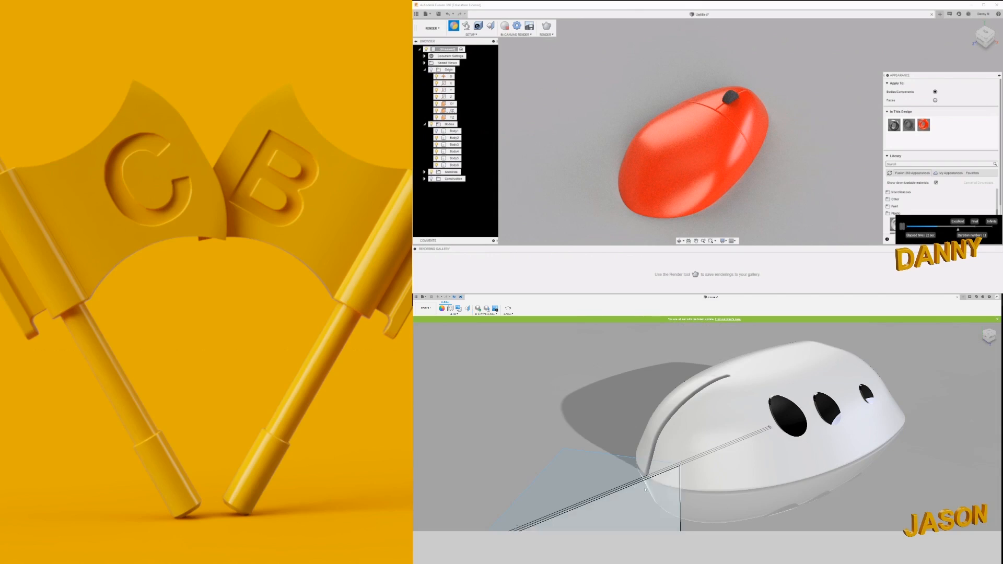
{"action": "middle_click_drag", "start_coordinate": [596, 478], "coordinate": [590, 467]}
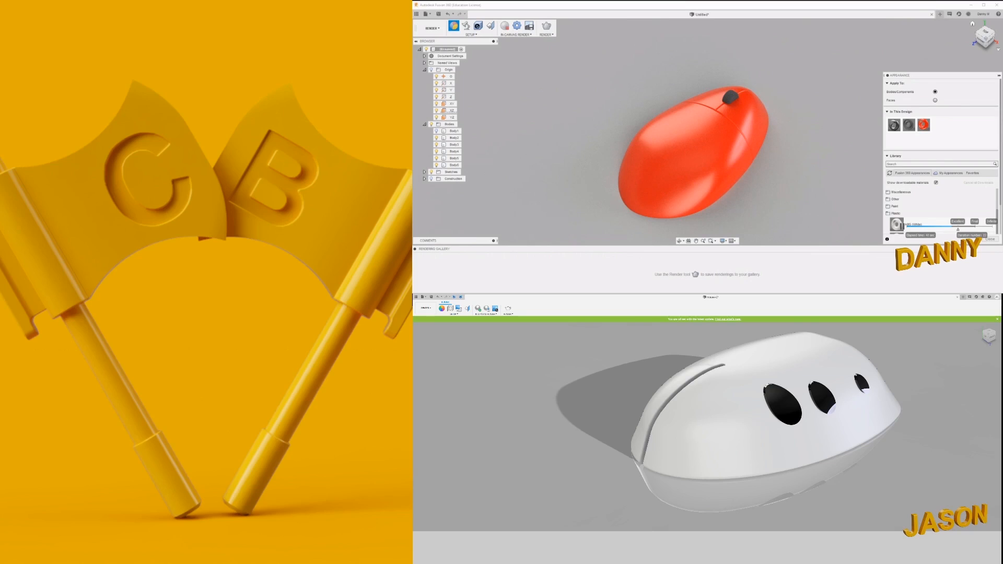
{"action": "scroll", "coordinate": [733, 405], "scroll_direction": "down", "scroll_amount": 3}
{"action": "middle_click_drag", "start_coordinate": [733, 404], "coordinate": [764, 448]}
{"action": "left_click", "coordinate": [423, 315]}
{"action": "left_click", "coordinate": [424, 319]}
{"action": "scroll", "coordinate": [774, 462], "scroll_direction": "up", "scroll_amount": 3}
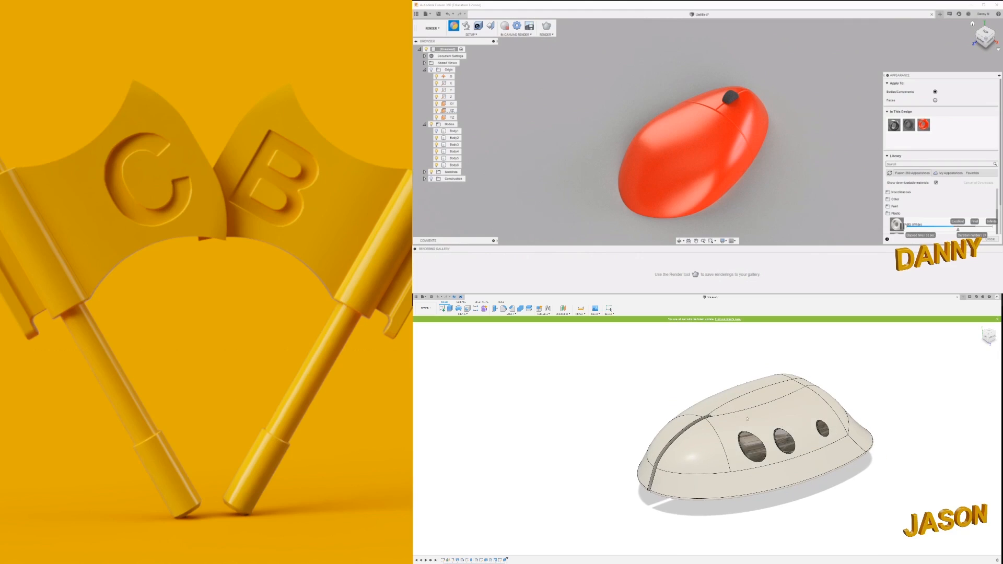
Open a new empty design in the lower session and pick the side piece of the upper mouse
{"action": "left_click", "coordinate": [964, 297]}
{"action": "left_click", "coordinate": [709, 297]}
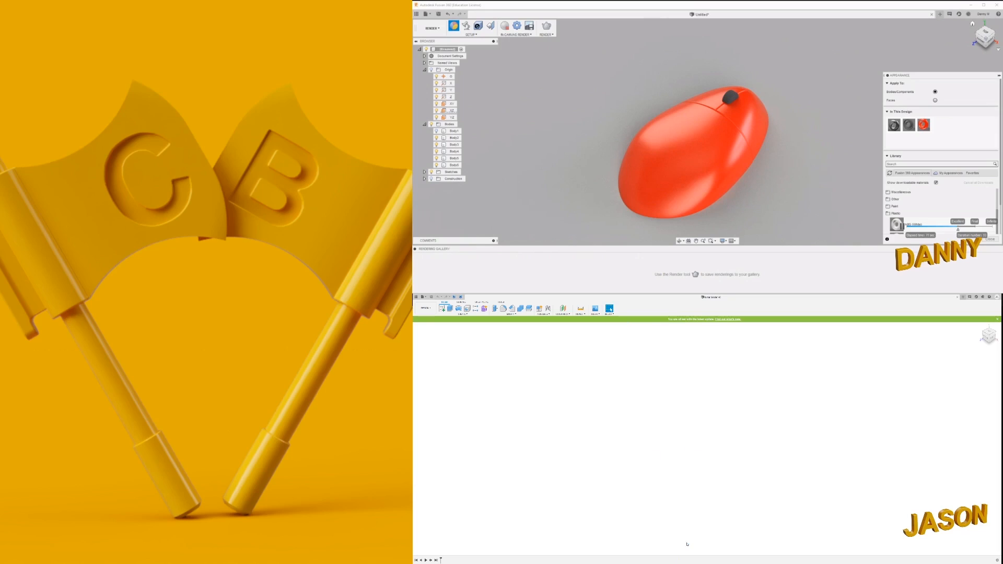
{"action": "left_click", "coordinate": [740, 152]}
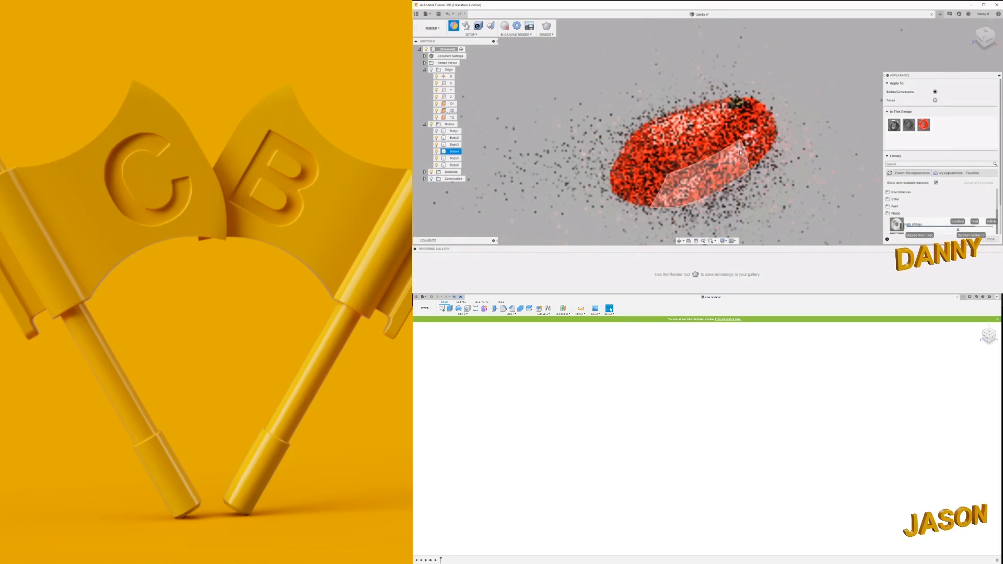